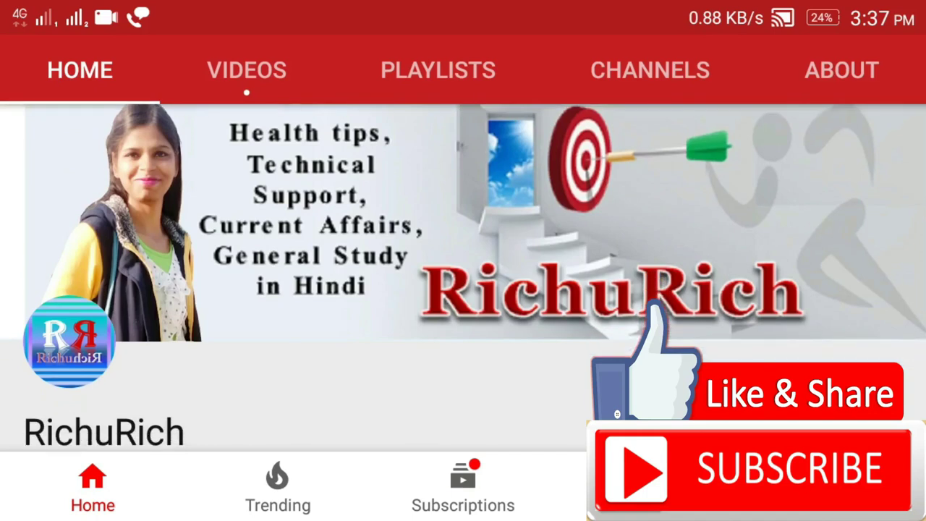
Subscribe to the YouTube channel and set its bell to all notifications
scroll(463, 275, down, 2)
scroll(463, 278, down, 2)
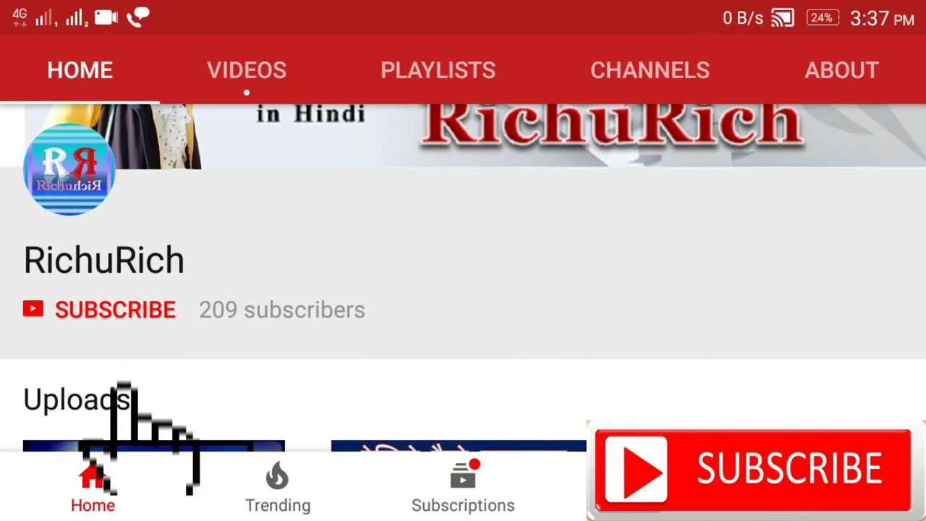
click(116, 310)
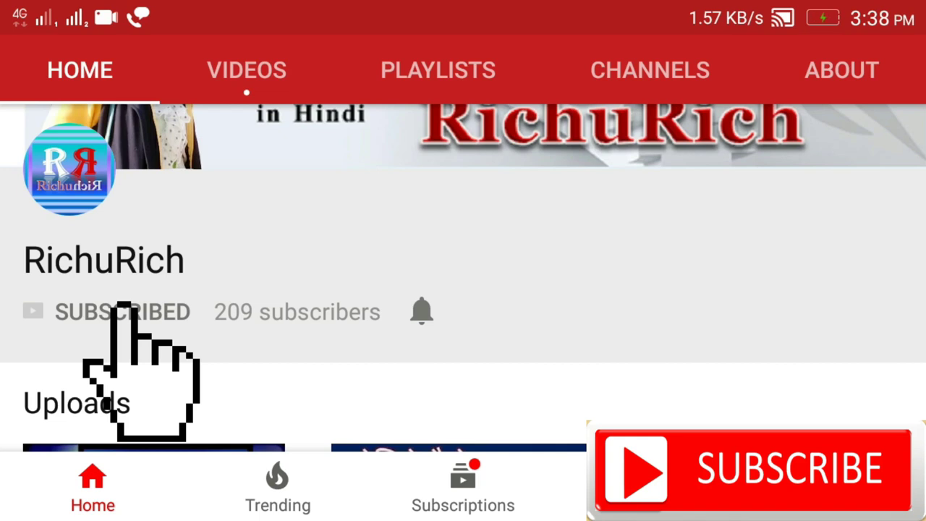
click(423, 309)
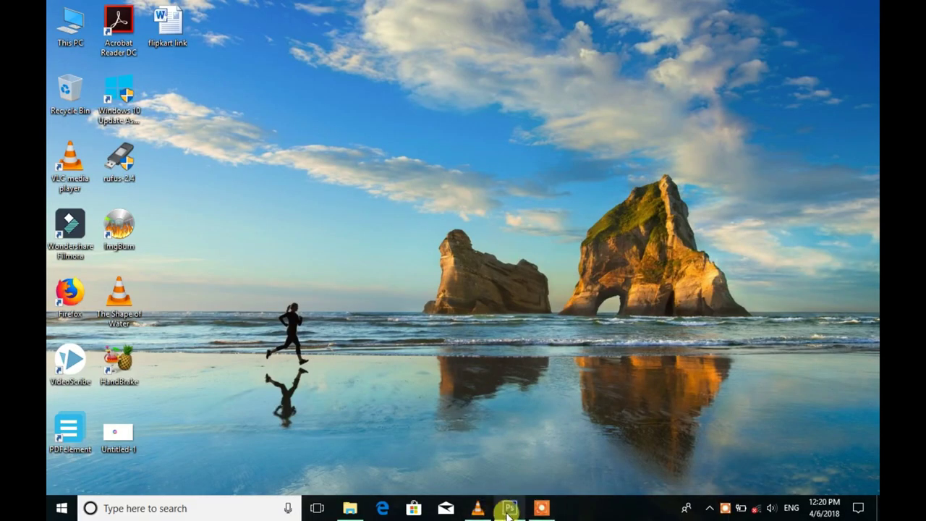
Create a new 1920×1080, 300 ppi white document in Photoshop
click(509, 511)
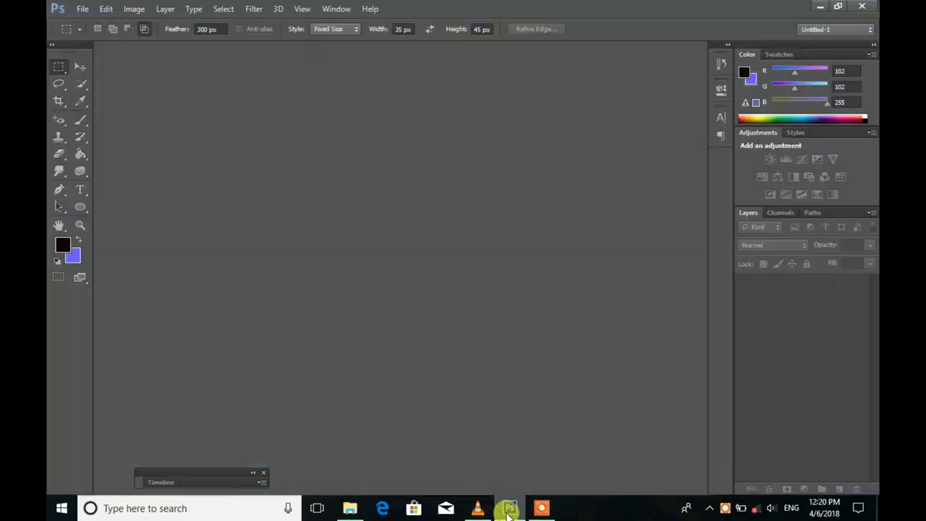
click(83, 9)
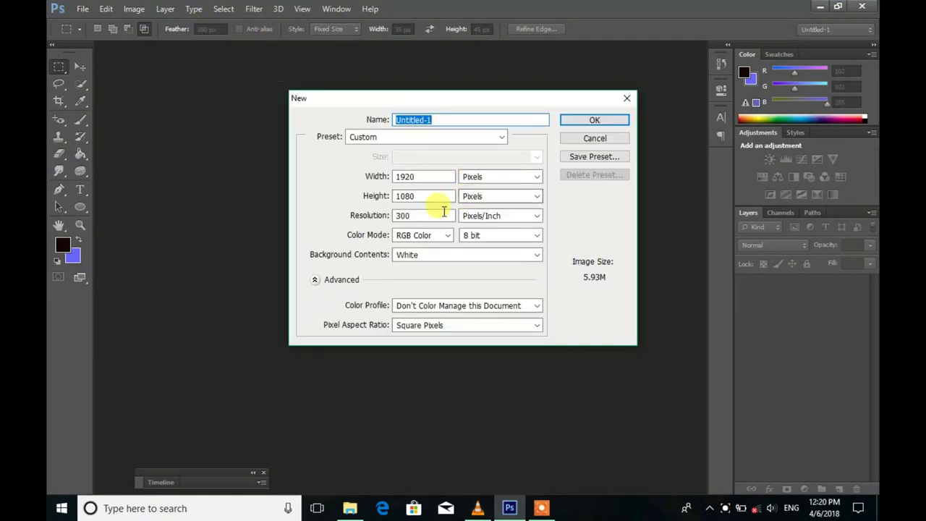
click(586, 119)
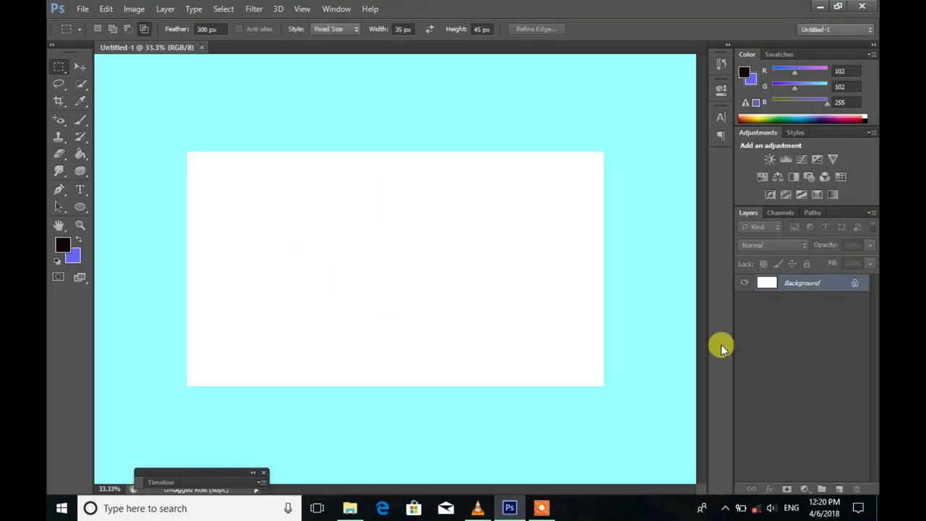
Convert the locked Background into an editable layer named Layer 0
right_click(770, 280)
click(777, 293)
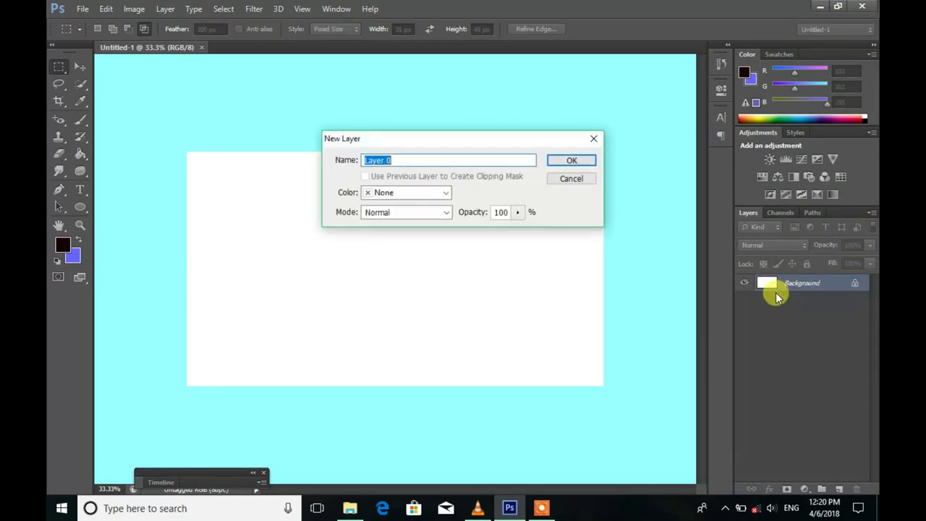
click(566, 162)
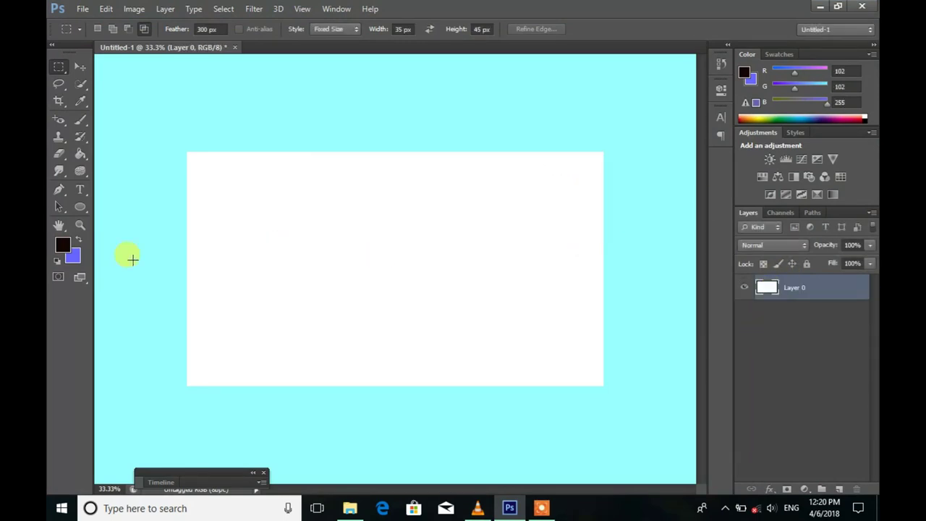
Draw a dark circle on the canvas with the Ellipse Tool
click(79, 206)
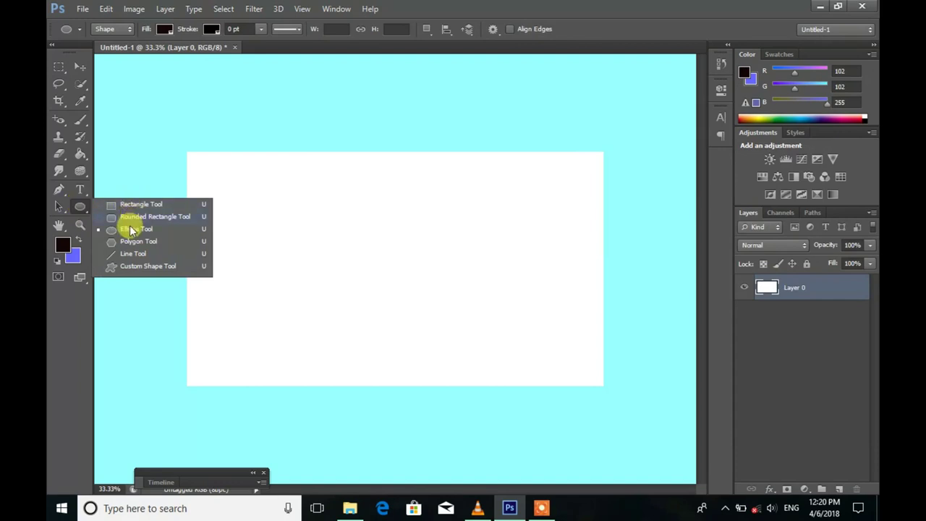
click(131, 230)
mouse_move(365, 241)
mouse_down()
mouse_move(446, 363)
mouse_move(538, 395)
mouse_up()
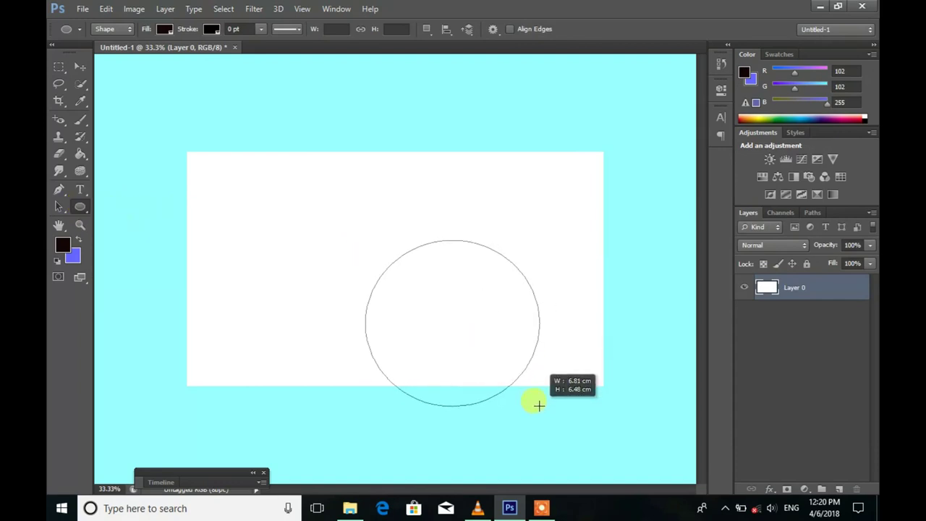
drag(538, 395, 505, 377)
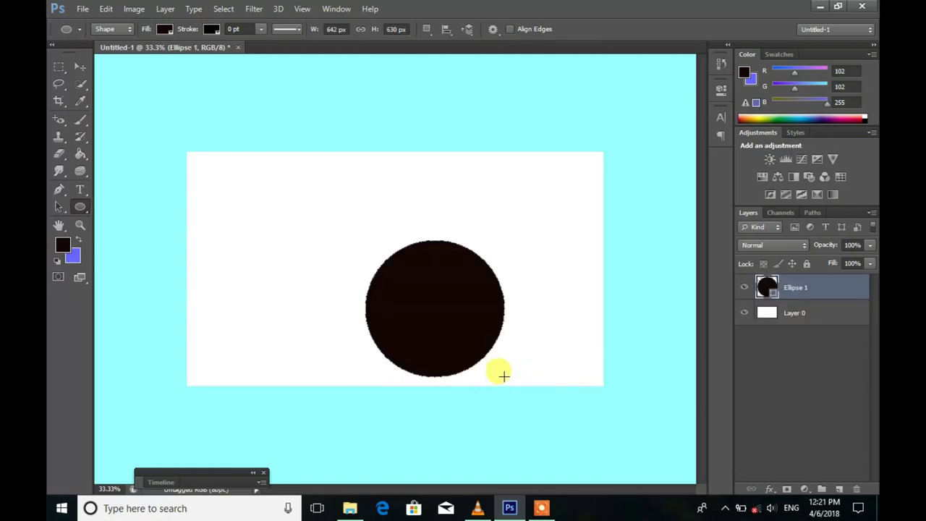
Move the circle up-left, scale it to 140%, and zoom the view to 50%
click(80, 67)
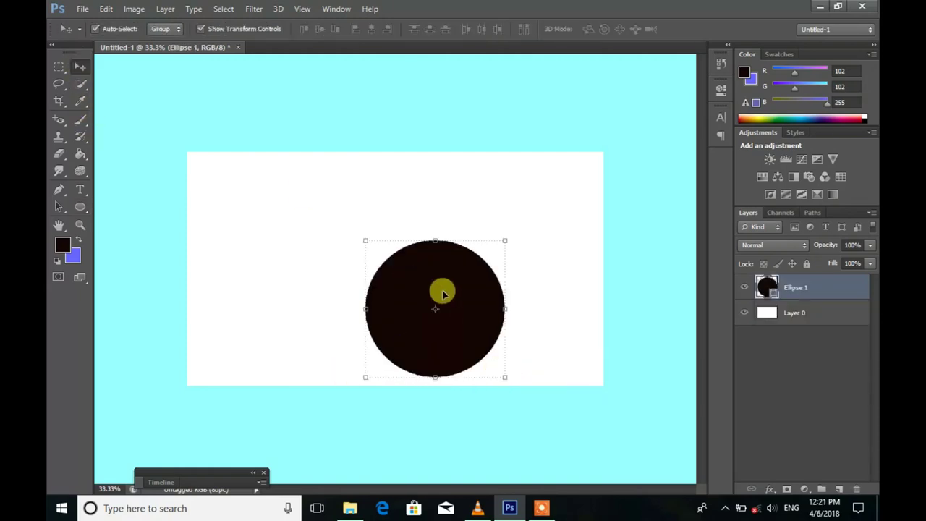
drag(441, 292, 381, 250)
drag(442, 333, 499, 374)
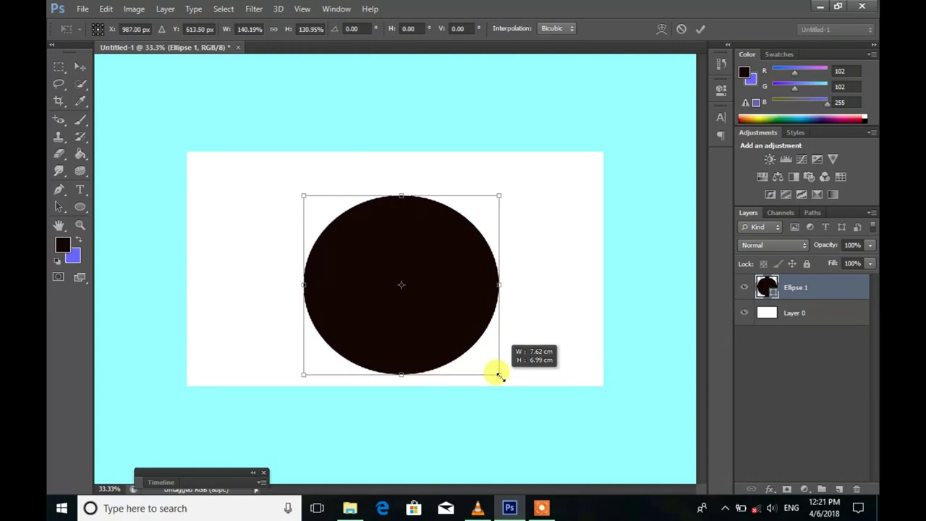
drag(423, 280, 389, 212)
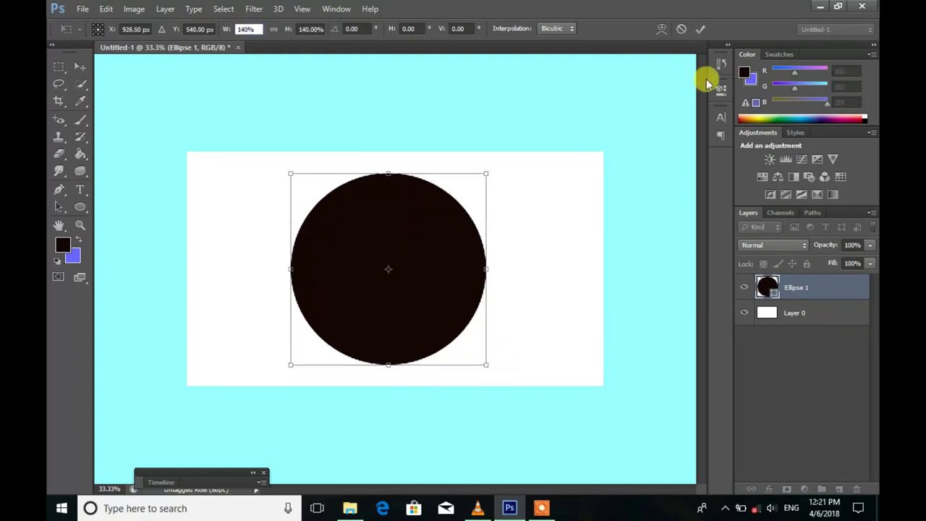
click(701, 30)
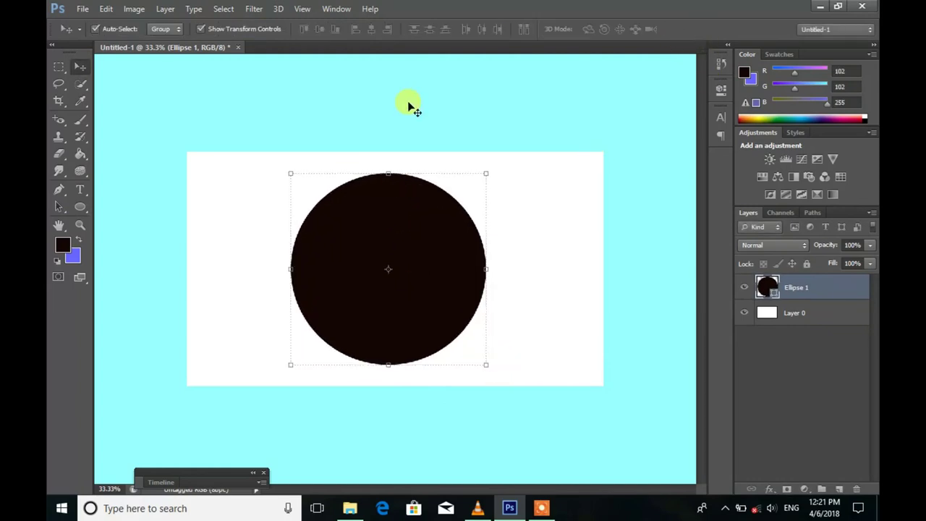
click(301, 10)
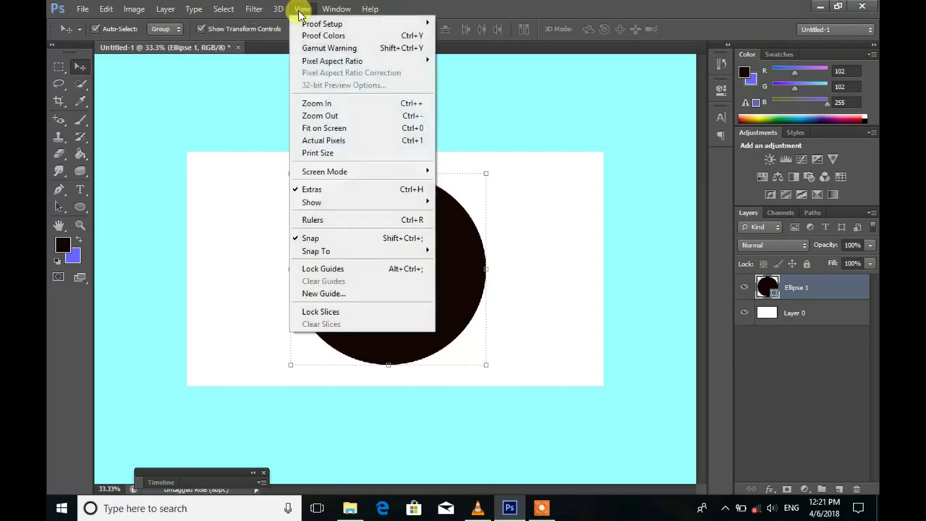
click(320, 104)
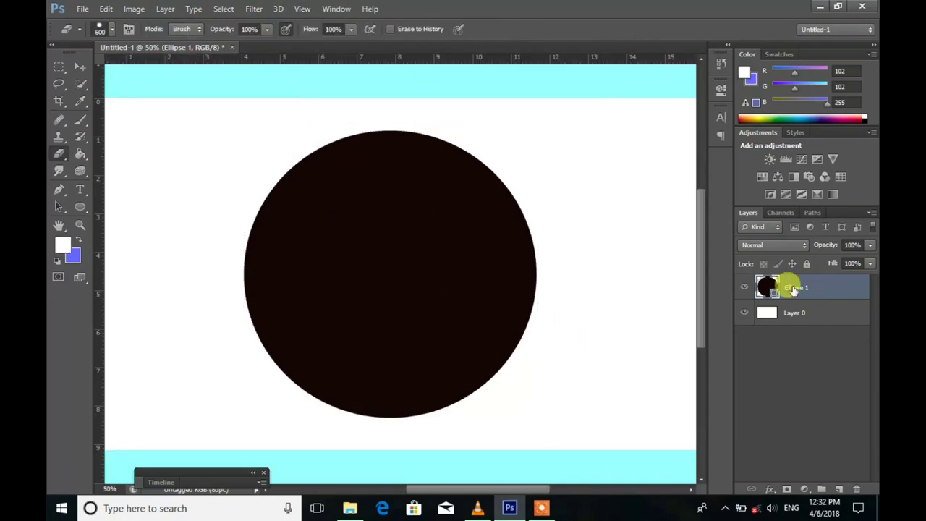
Rasterize the Ellipse 1 layer and bring up the Eraser tip settings
right_click(794, 289)
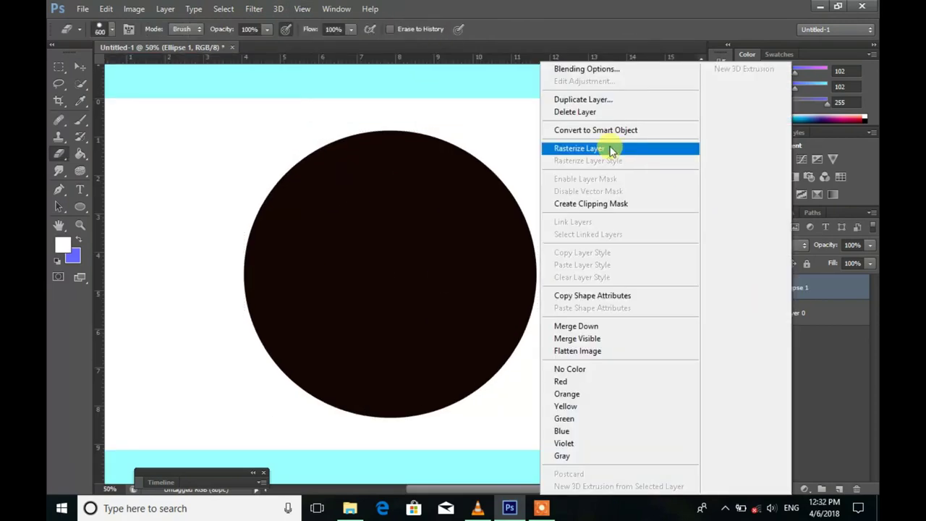
click(608, 148)
click(76, 29)
click(111, 35)
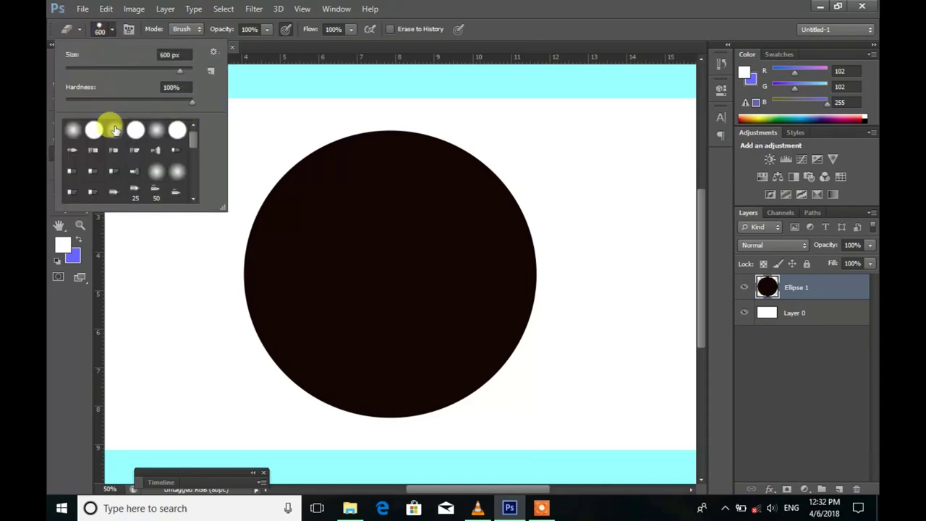
click(111, 36)
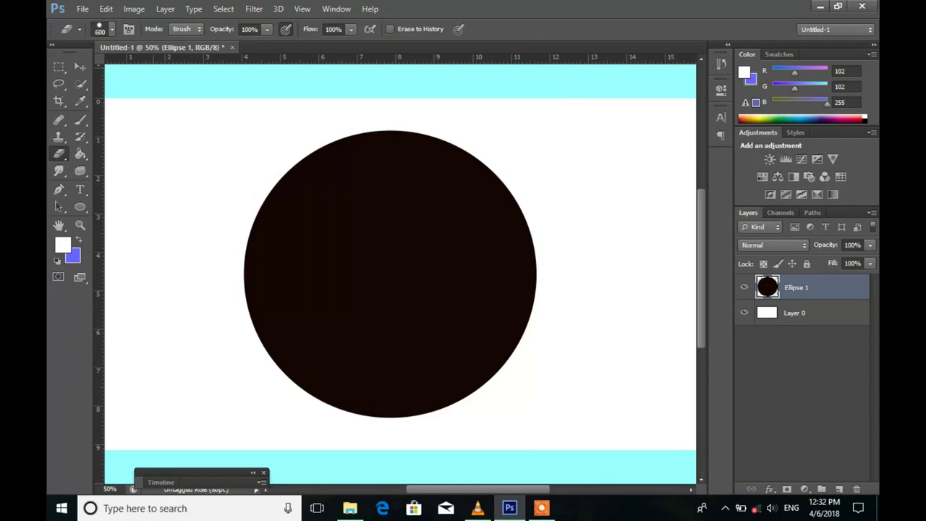
click(109, 30)
Set the eraser to 700 px, 100% hardness, and erase a round bite from the circle's left
click(161, 54)
click(172, 89)
key(Return)
click(497, 199)
text(00)
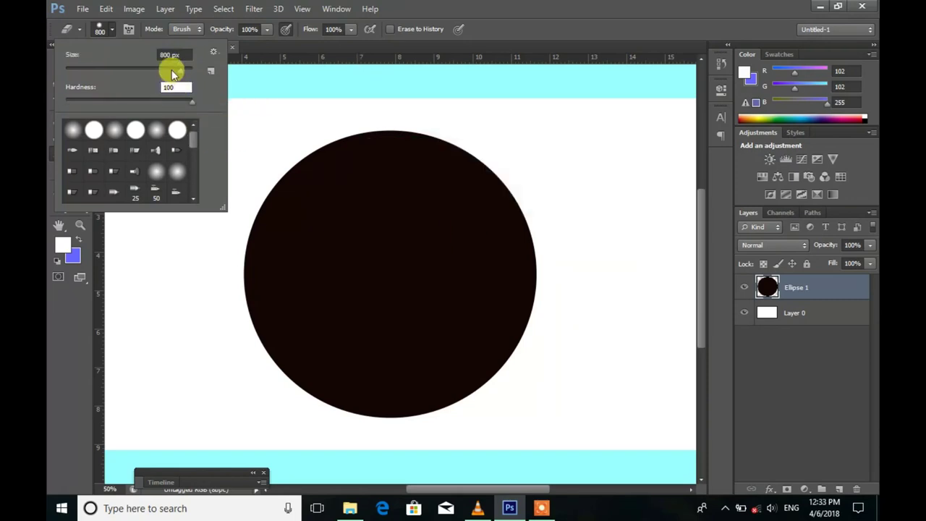
click(163, 54)
text(700)
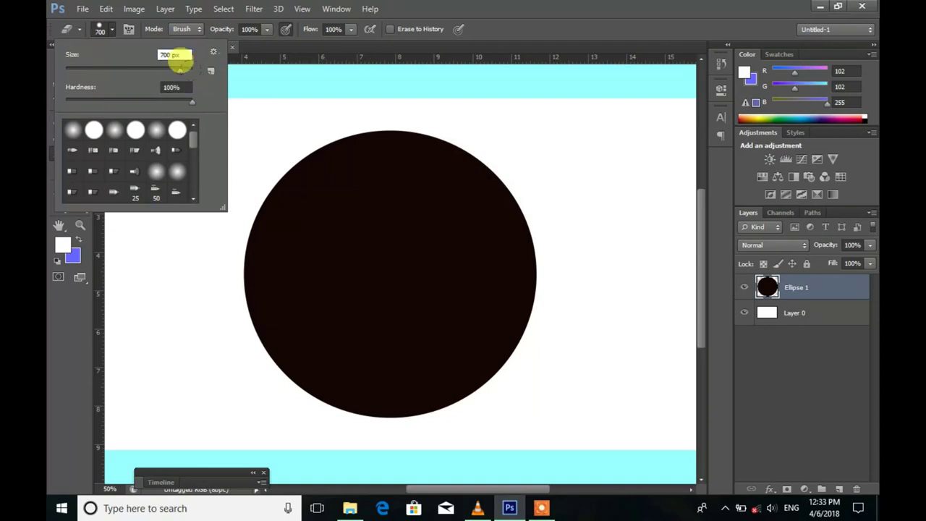
click(113, 29)
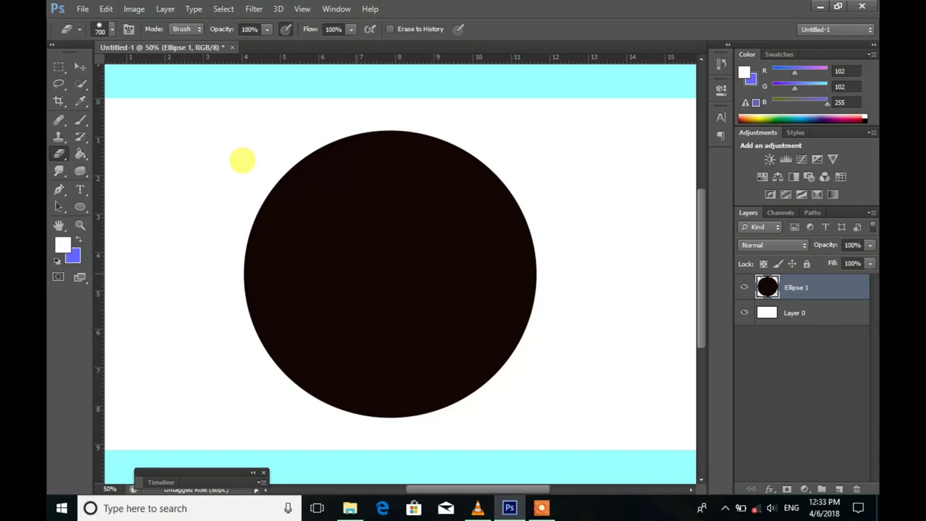
click(357, 273)
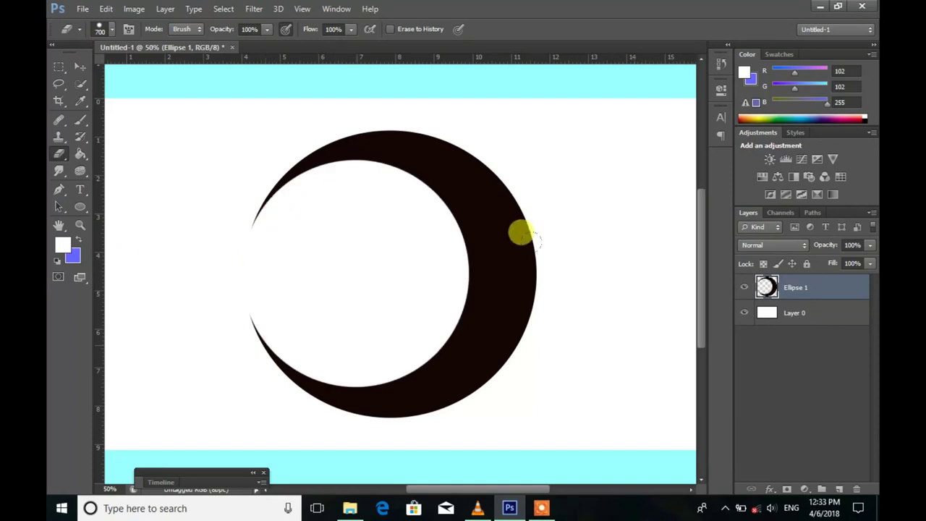
click(79, 66)
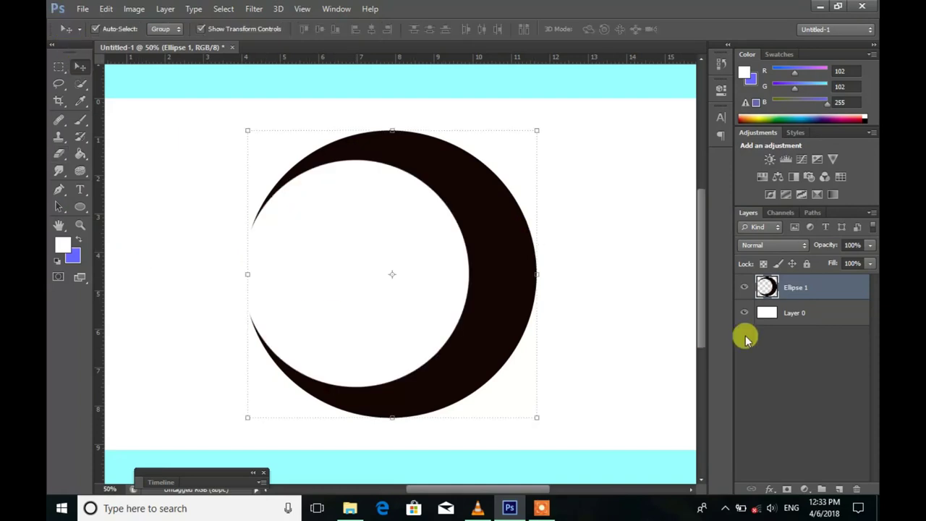
Add a Gradient Overlay to the crescent layer and open the Gradient Editor
right_click(796, 287)
click(851, 411)
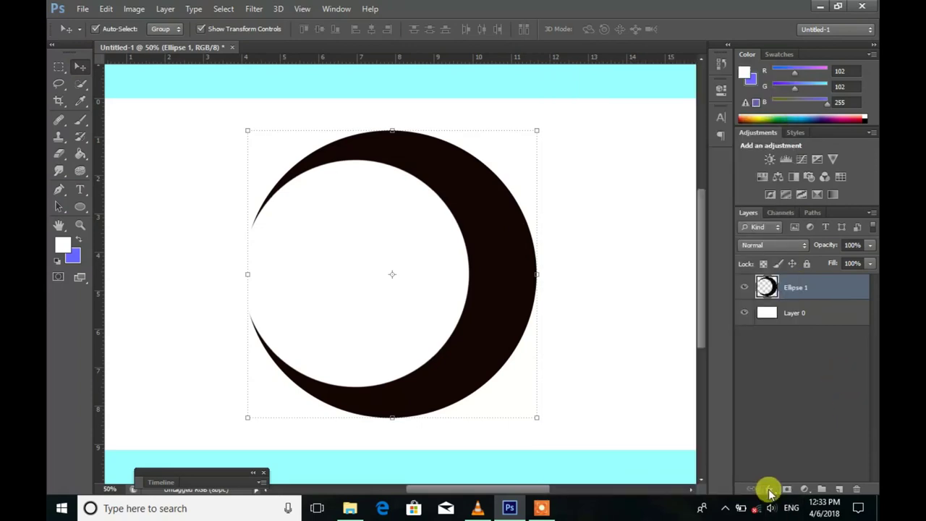
click(769, 490)
click(788, 434)
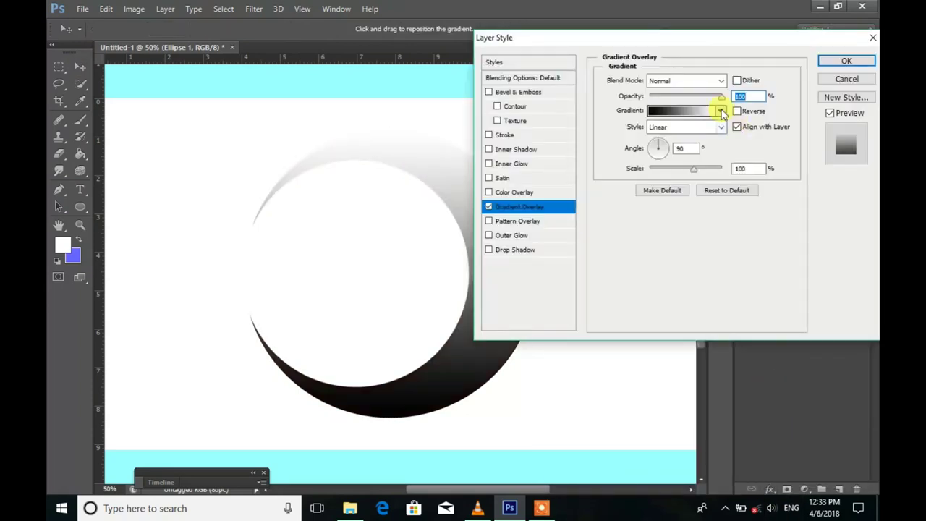
click(722, 113)
click(686, 110)
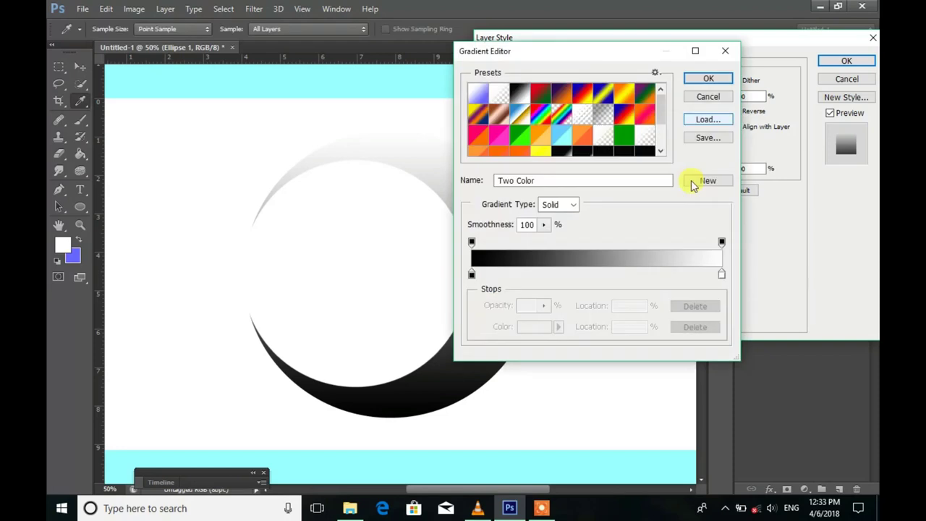
Set the gradient's left colour stop to magenta #b61395
click(471, 275)
click(534, 326)
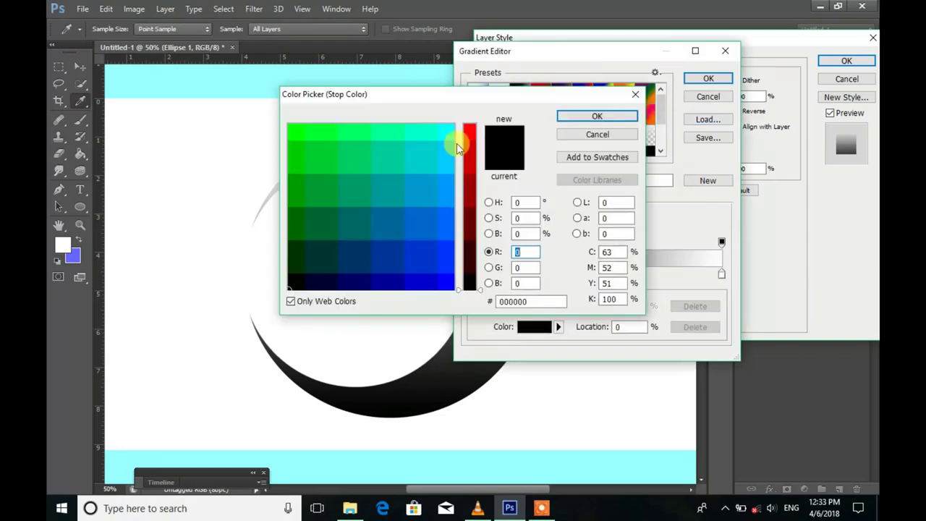
click(489, 233)
click(489, 203)
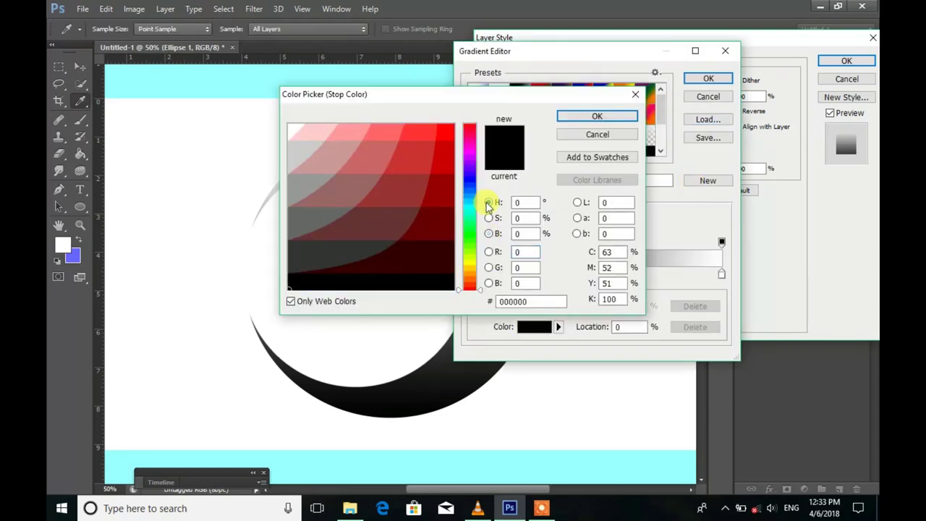
click(469, 144)
click(290, 301)
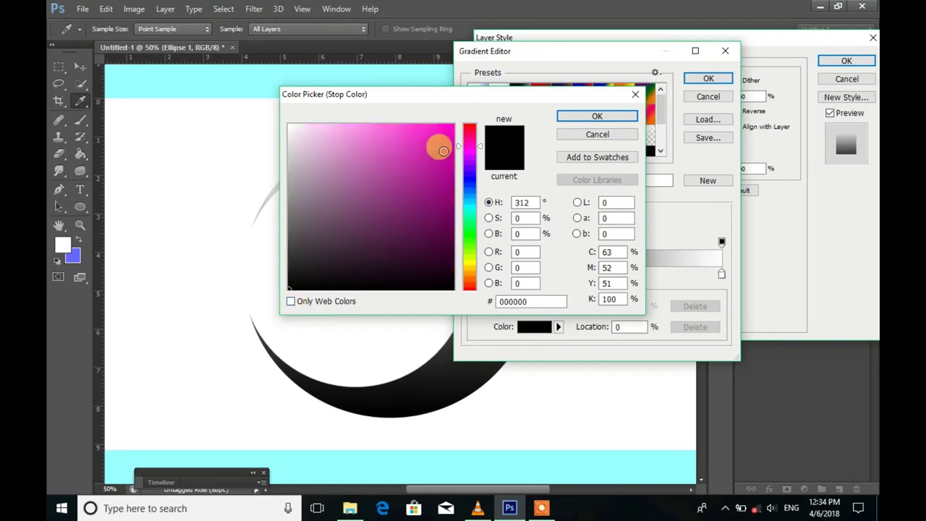
click(441, 134)
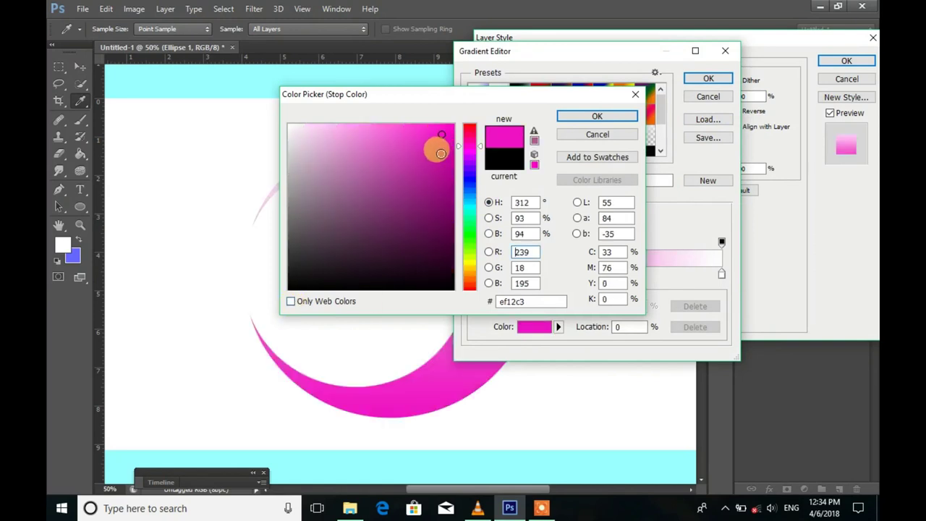
click(439, 157)
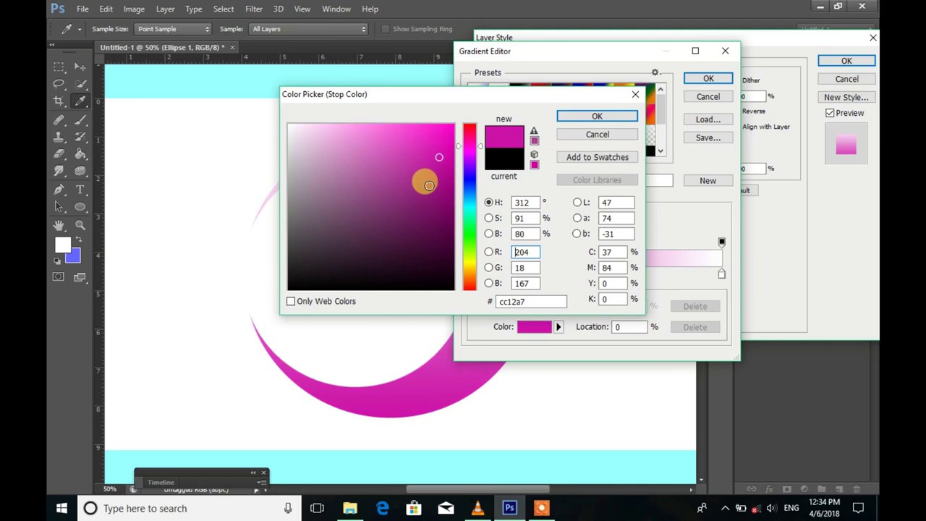
click(429, 186)
click(435, 199)
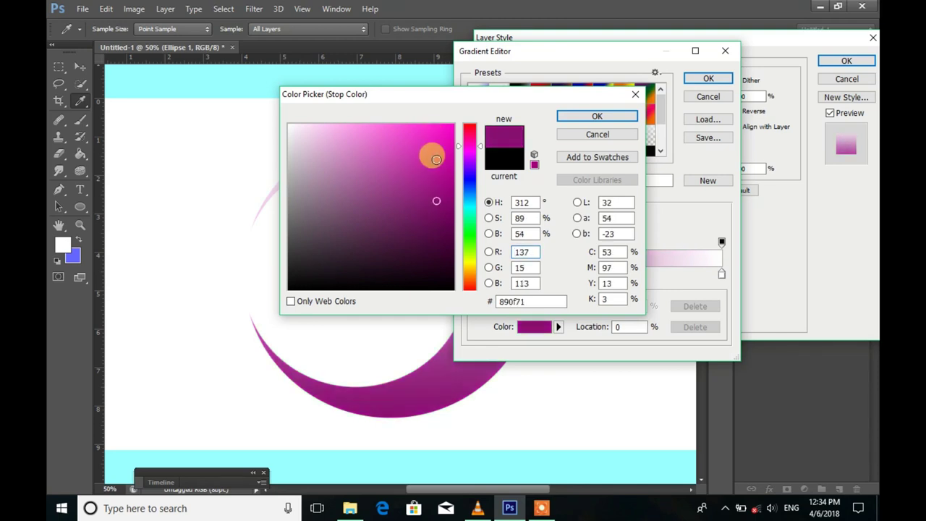
click(437, 160)
click(436, 170)
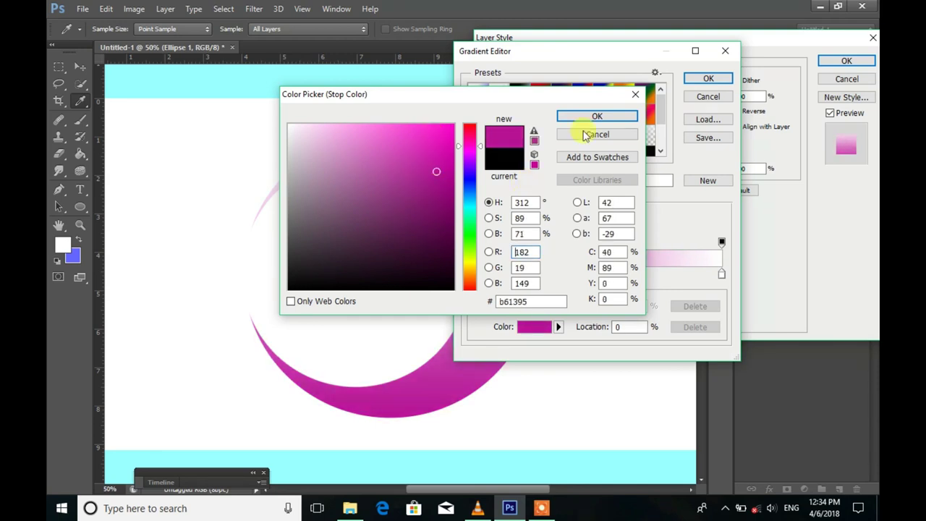
click(597, 117)
Set the right stop to #a21696, save the gradient as a preset, reverse it, and apply
click(721, 275)
click(541, 329)
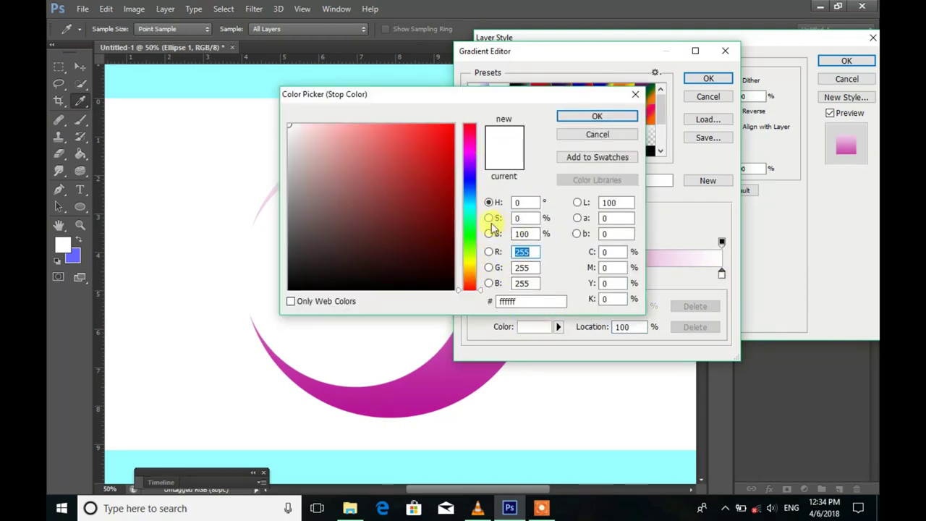
click(470, 150)
click(436, 139)
click(432, 182)
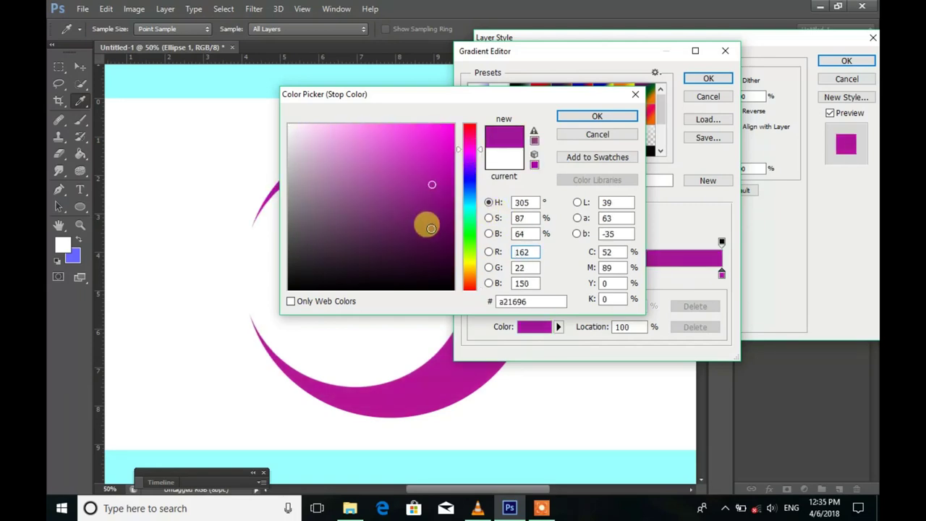
click(595, 117)
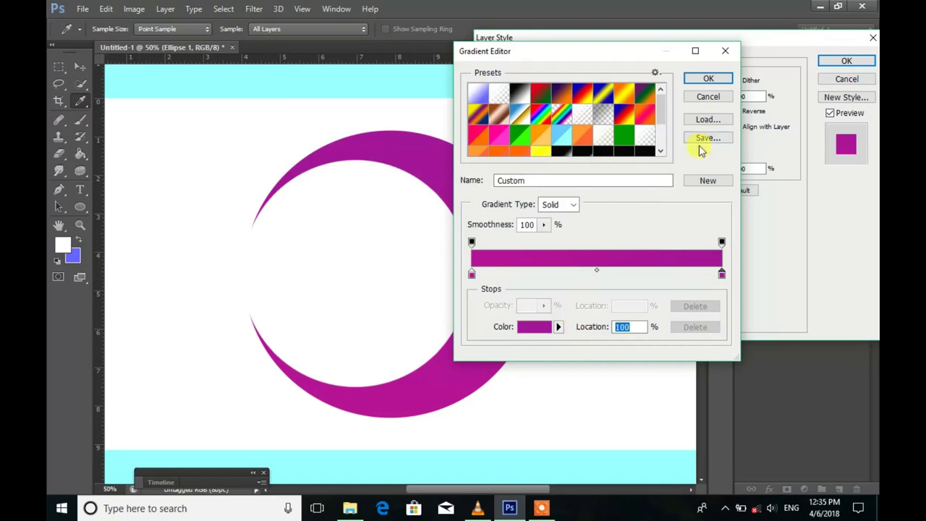
click(706, 182)
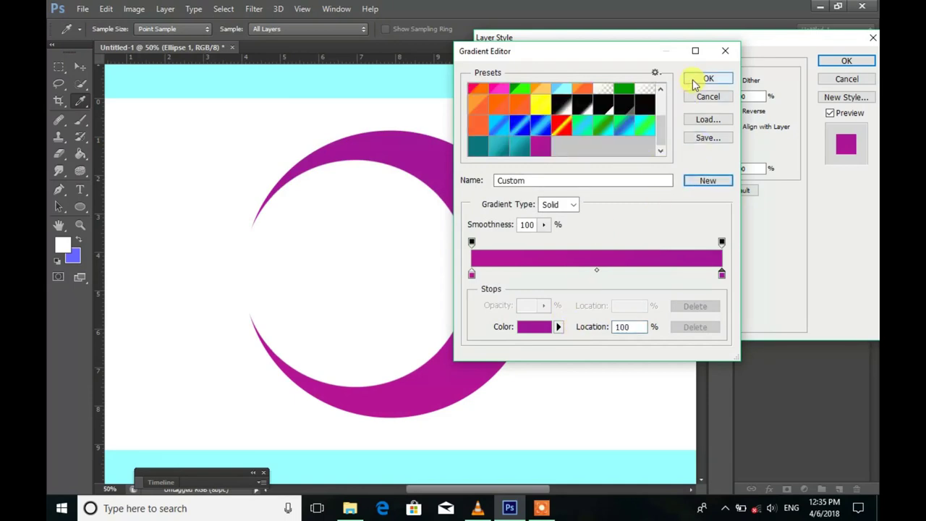
click(702, 79)
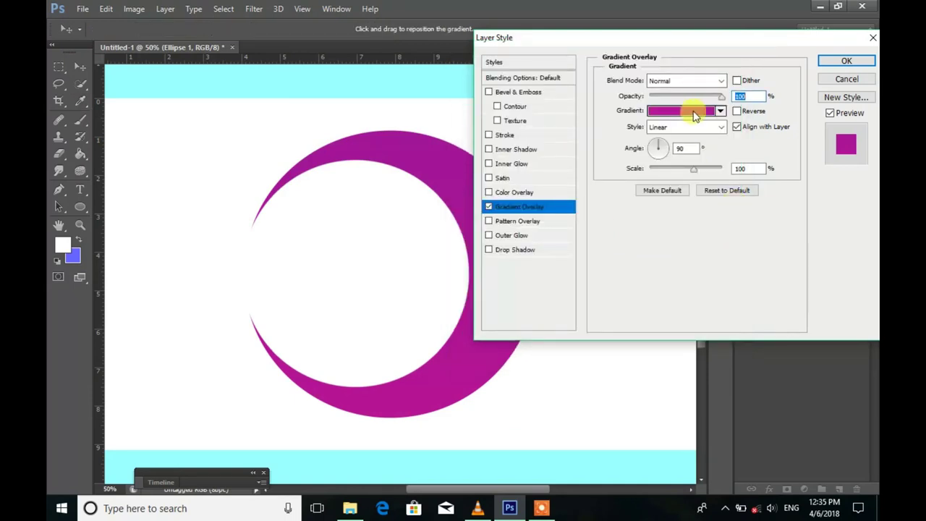
click(737, 112)
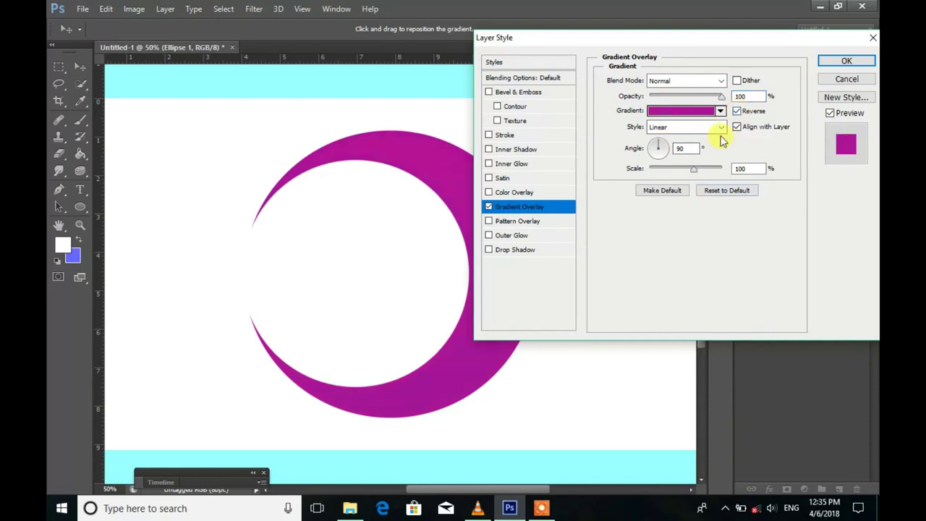
click(845, 62)
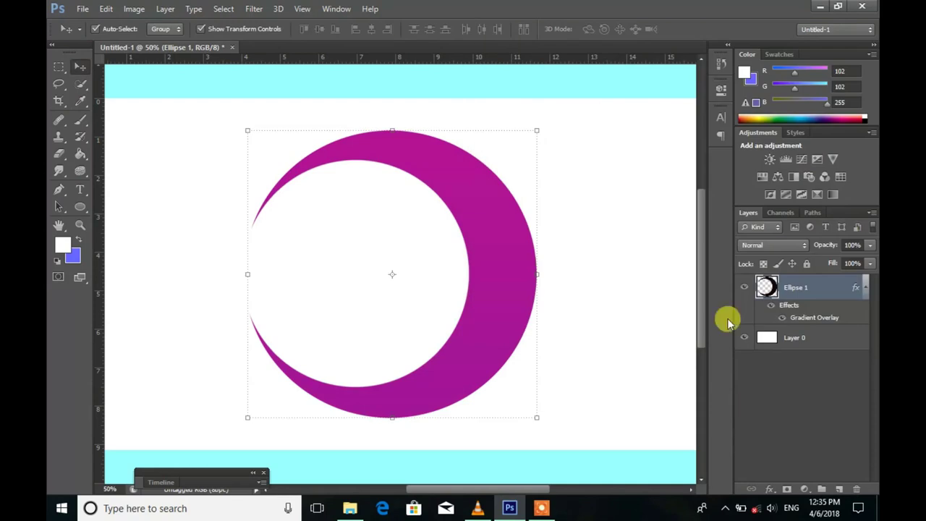
Duplicate the crescent layer as Ellipse 1 copy
right_click(796, 289)
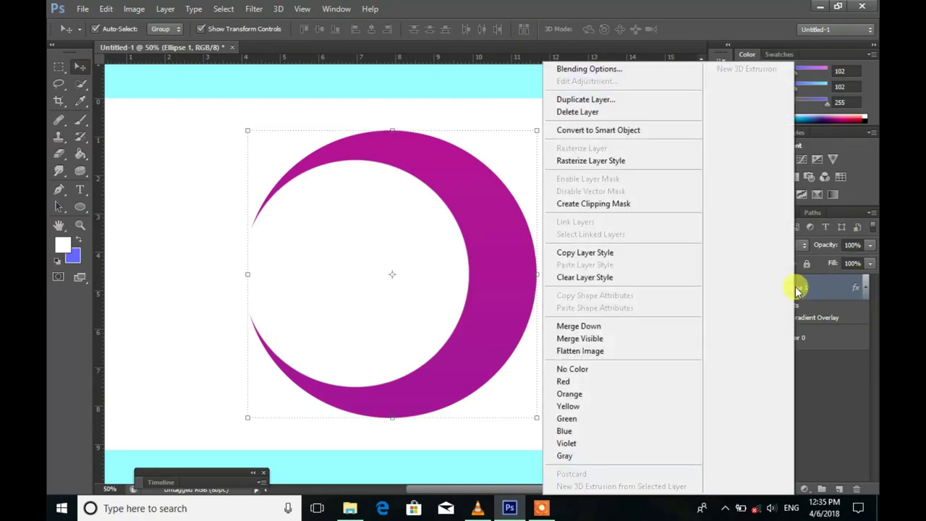
click(592, 99)
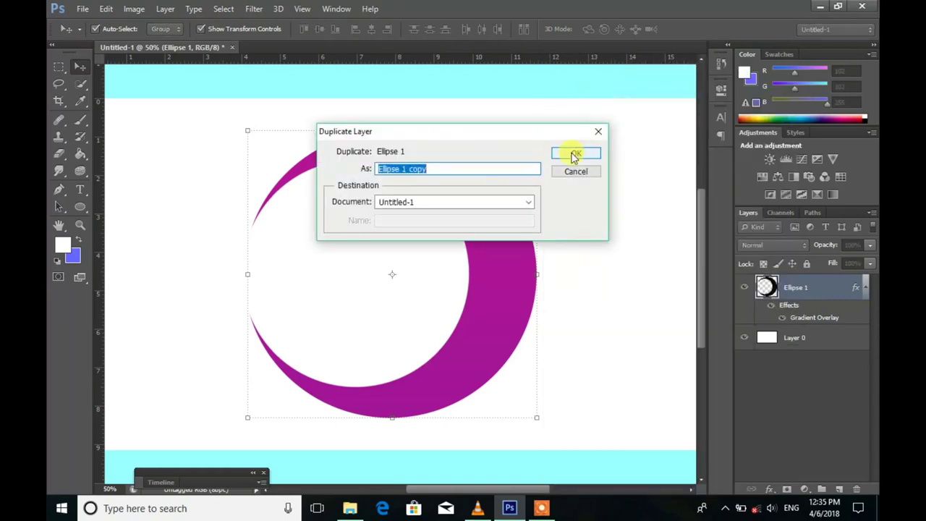
click(574, 155)
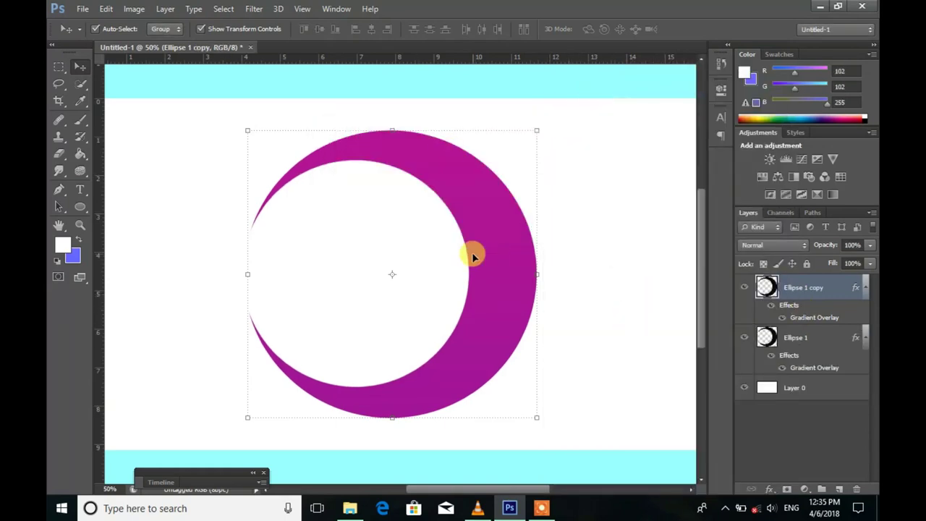
right_click(488, 290)
click(794, 288)
right_click(794, 289)
click(429, 167)
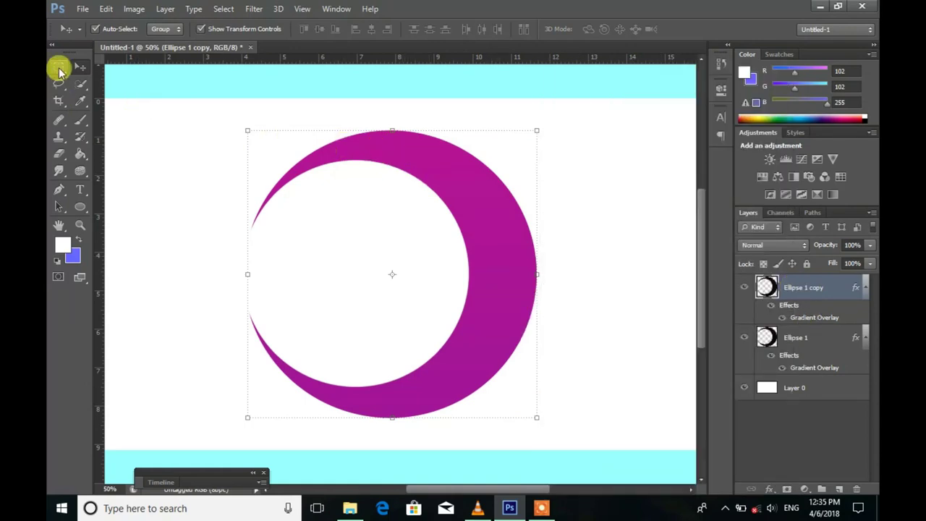
Quick-select the copy, flip it horizontally, and shrink it to nest inside the original crescent
click(80, 83)
drag(409, 168, 478, 217)
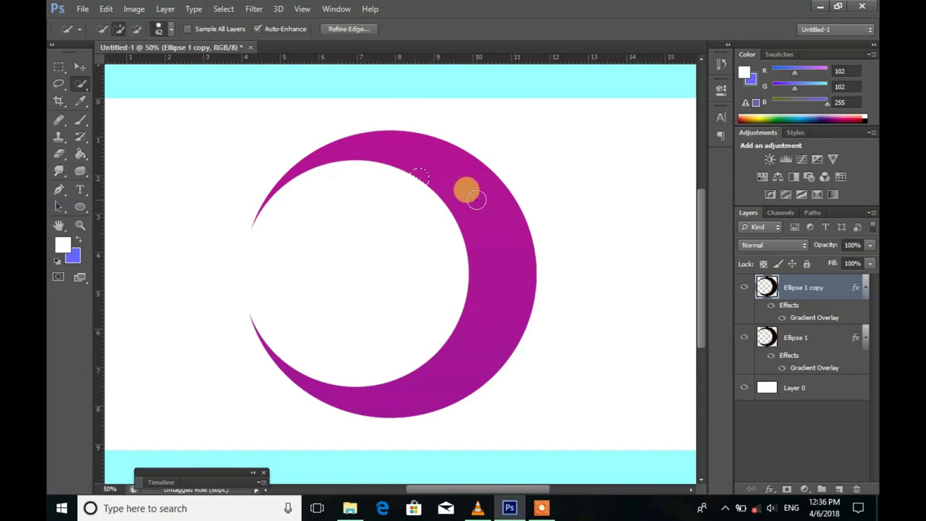
right_click(480, 221)
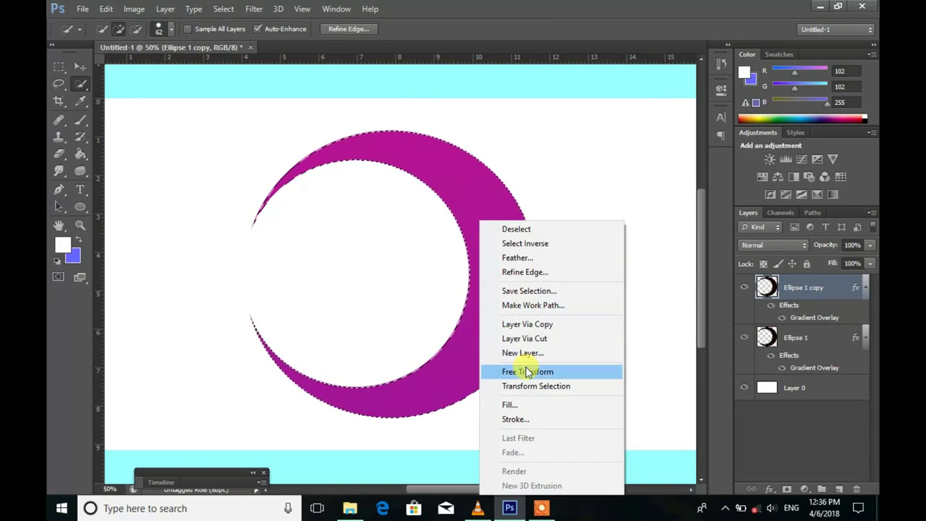
click(527, 372)
right_click(473, 209)
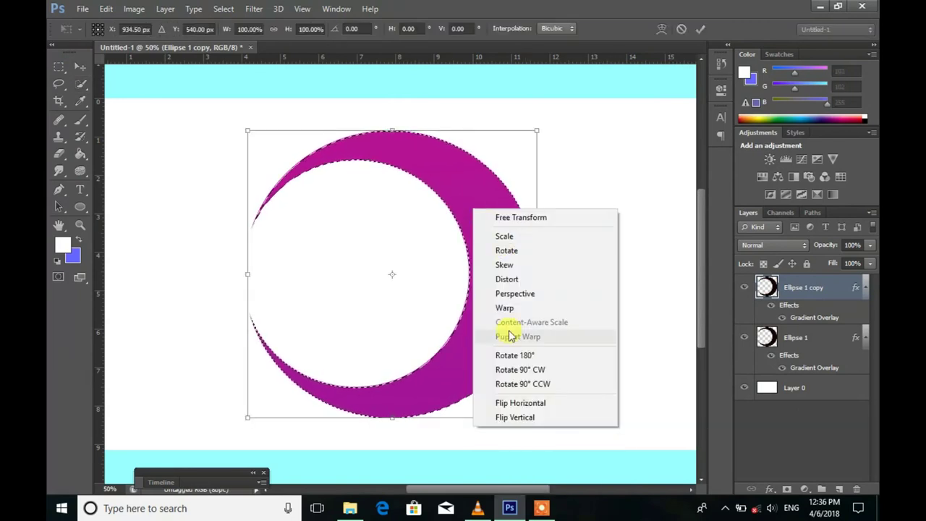
click(516, 403)
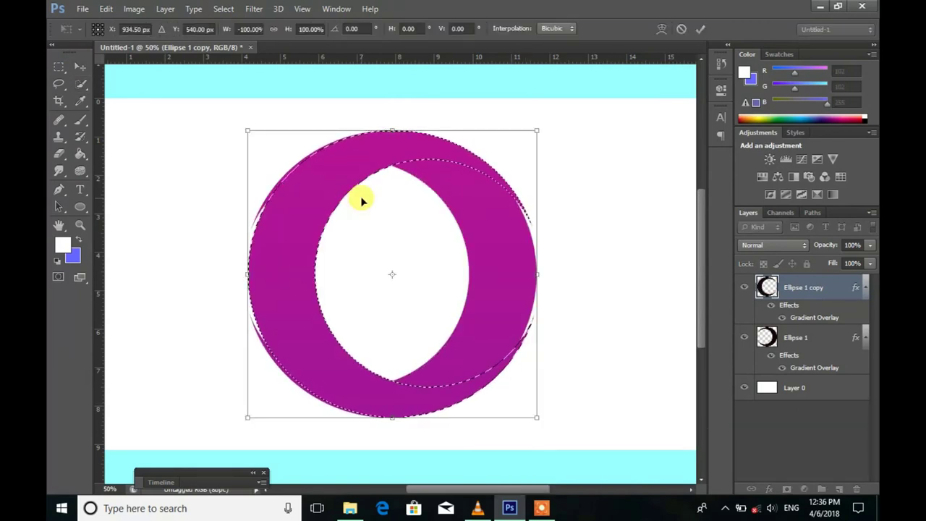
drag(536, 416, 451, 337)
drag(268, 227, 268, 254)
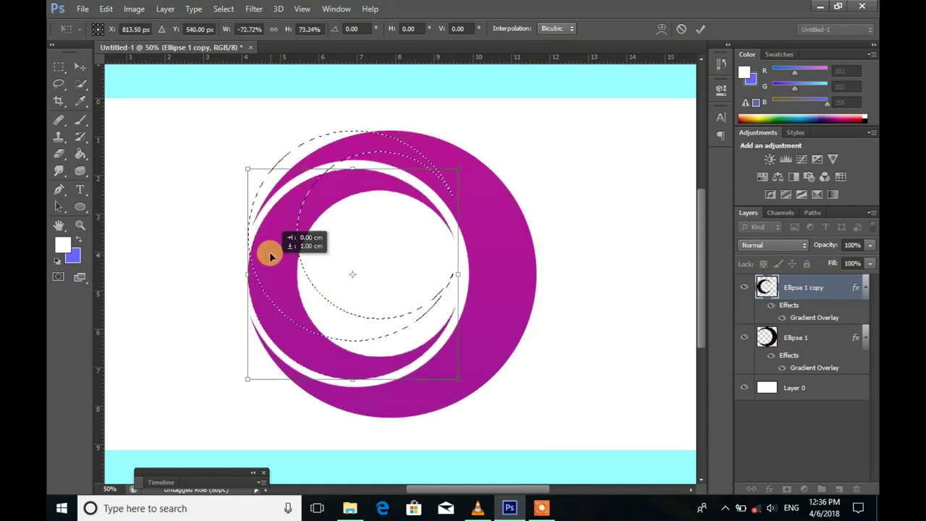
drag(458, 374, 455, 380)
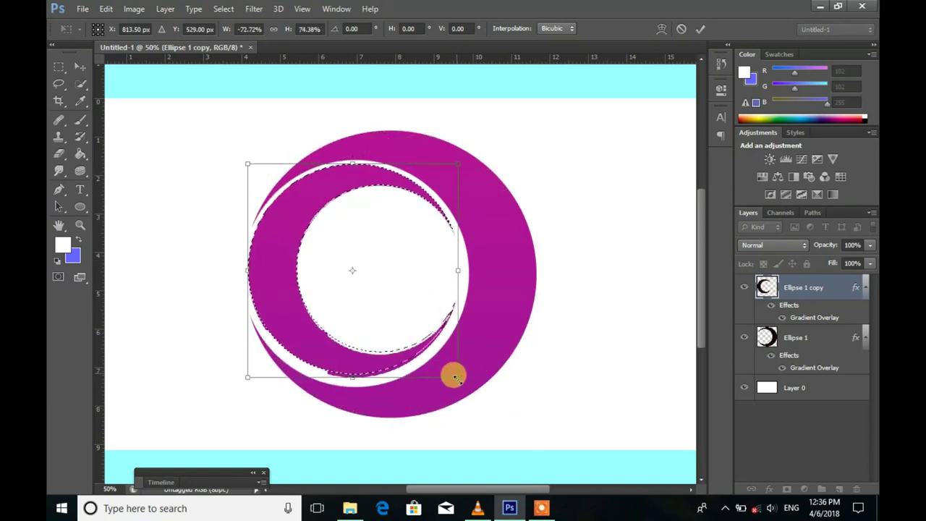
click(699, 29)
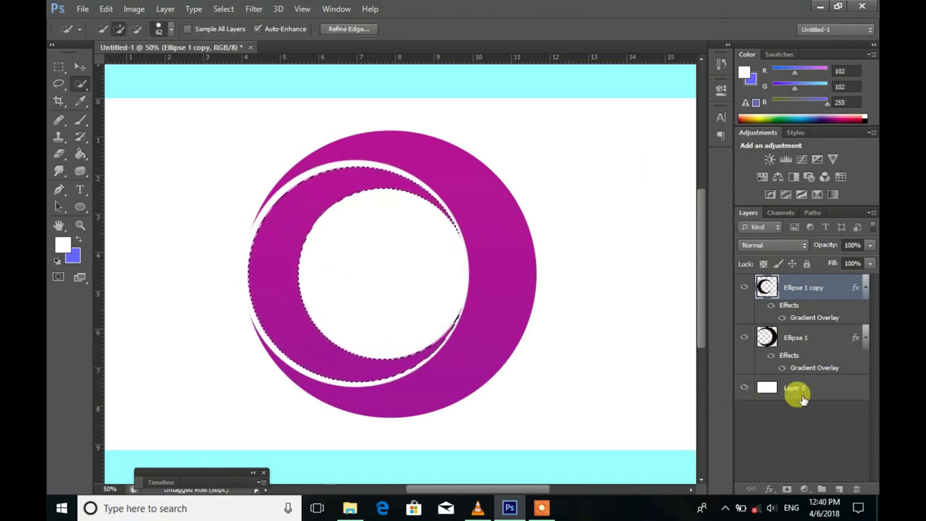
click(770, 489)
Open the copy's Gradient Overlay, then clear the active selection with Deselect
click(777, 439)
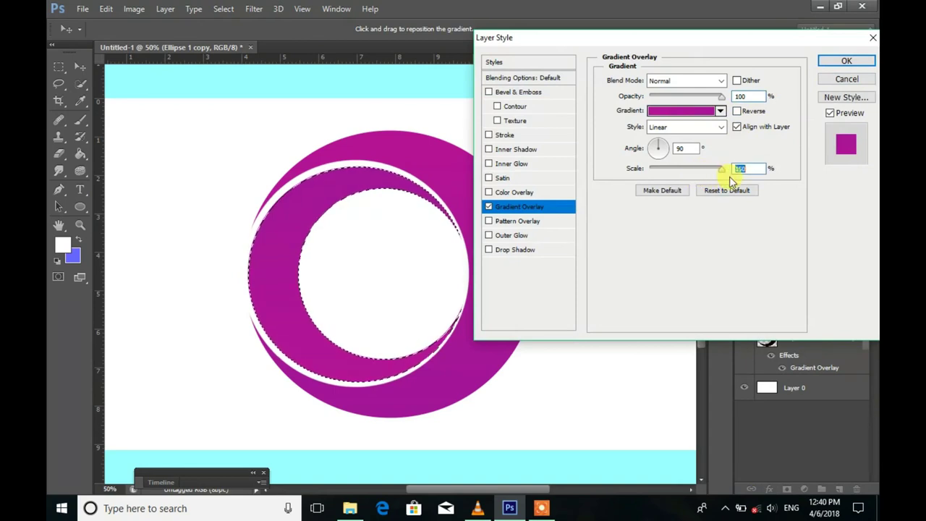
click(847, 61)
key(w)
click(785, 438)
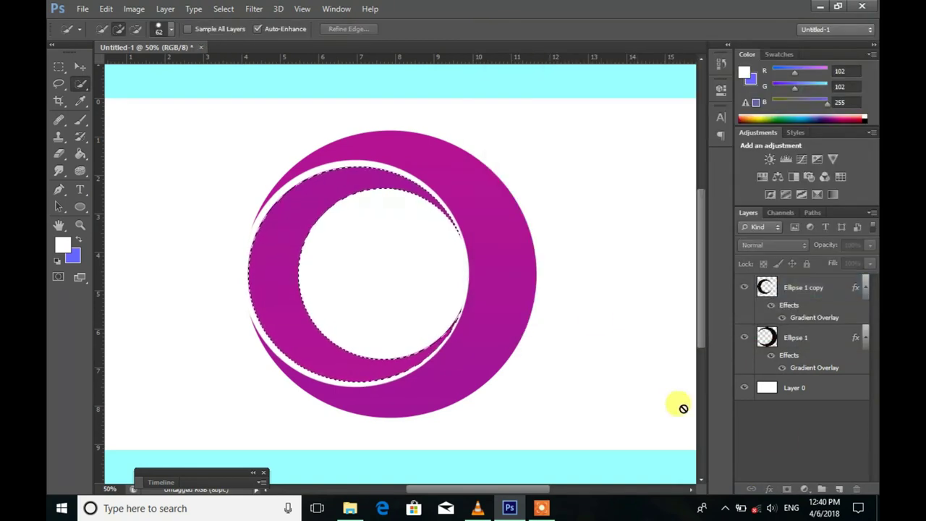
click(603, 330)
click(485, 199)
click(224, 9)
click(233, 36)
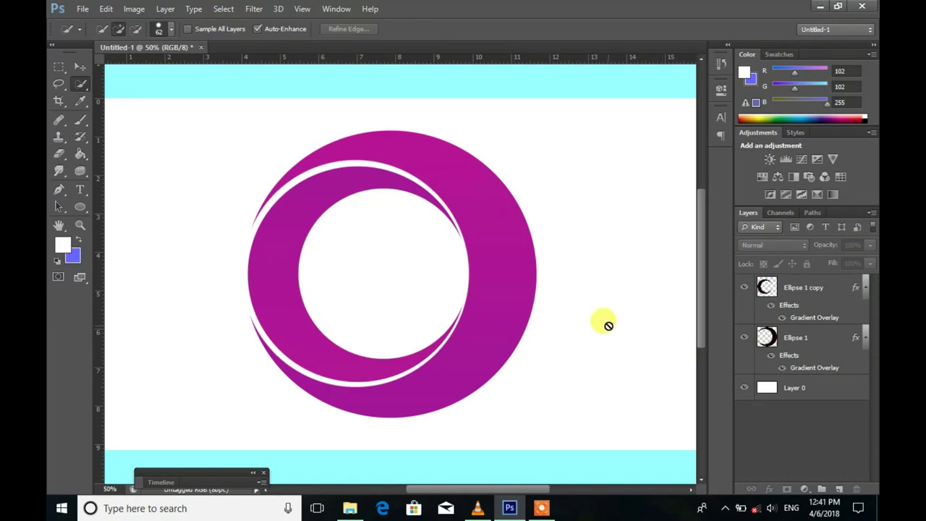
Set the copy's Gradient Overlay to pink-to-purple at 138% scale and zoom back to 50%
click(300, 8)
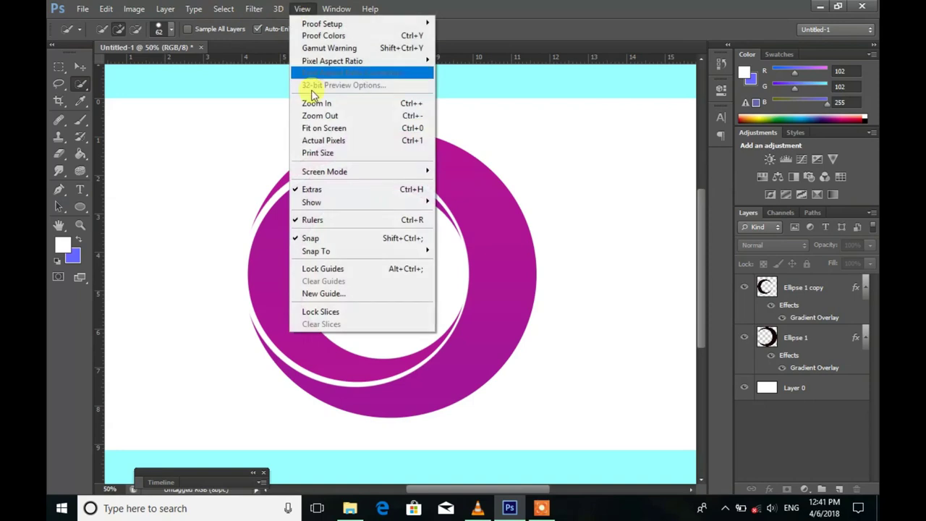
click(318, 115)
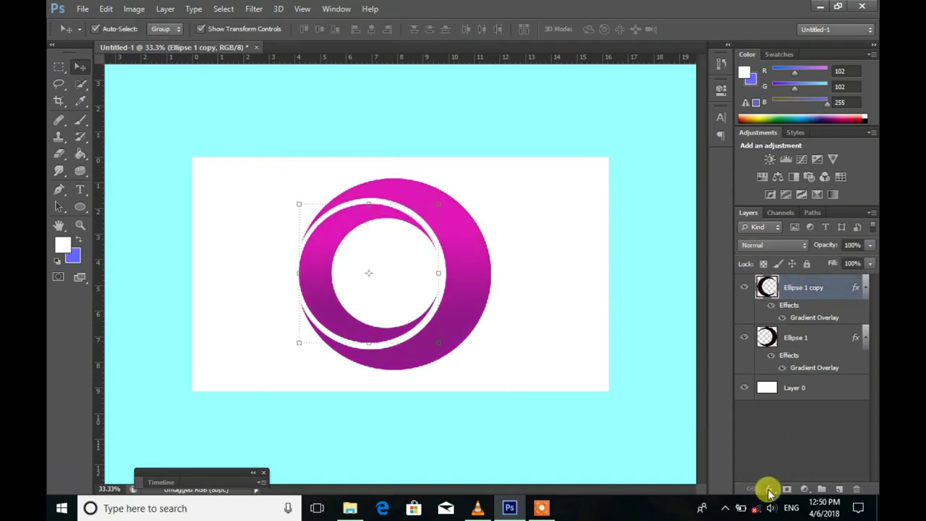
click(767, 489)
click(789, 436)
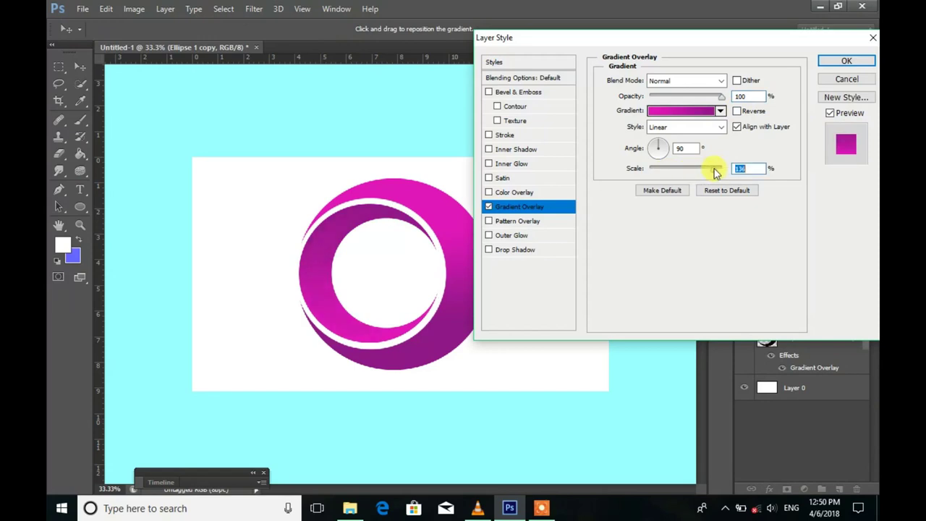
click(843, 62)
click(304, 10)
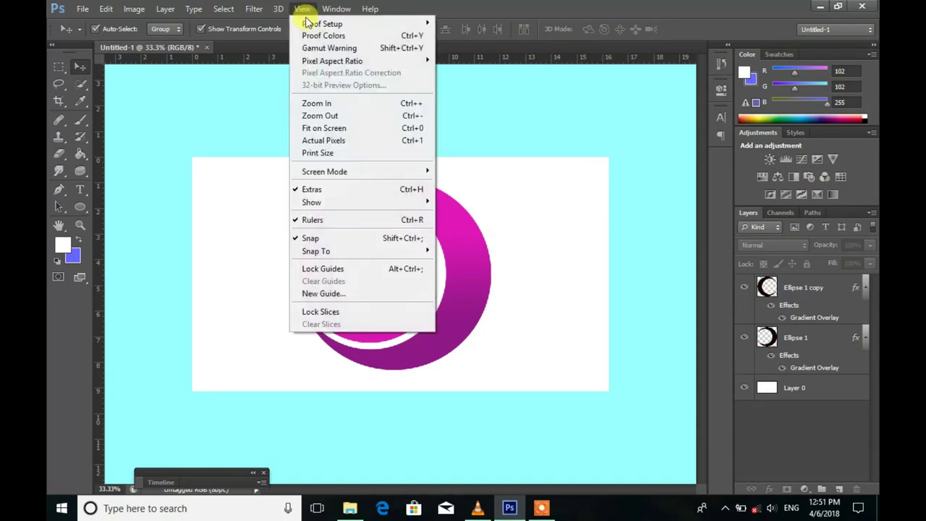
click(319, 103)
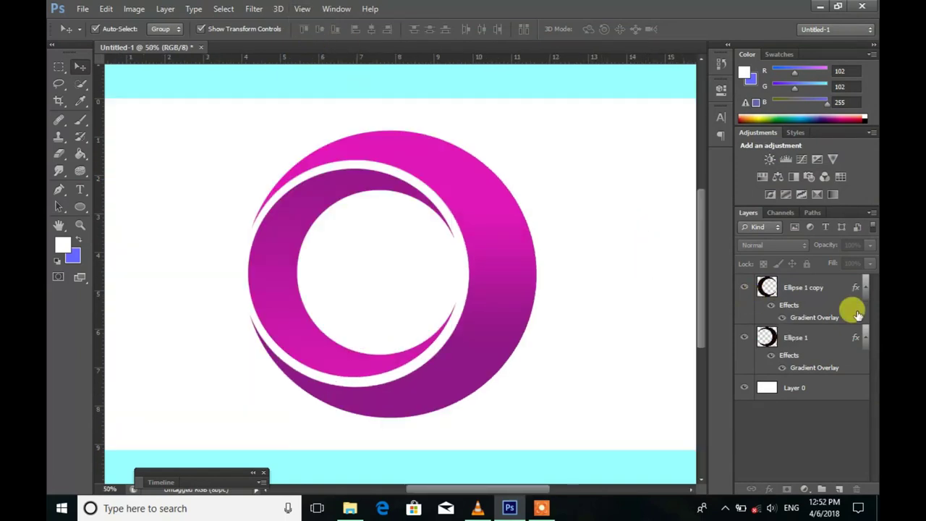
Merge Ellipse 1 and Ellipse 1 copy into a single ring layer
click(791, 282)
shift+click(791, 340)
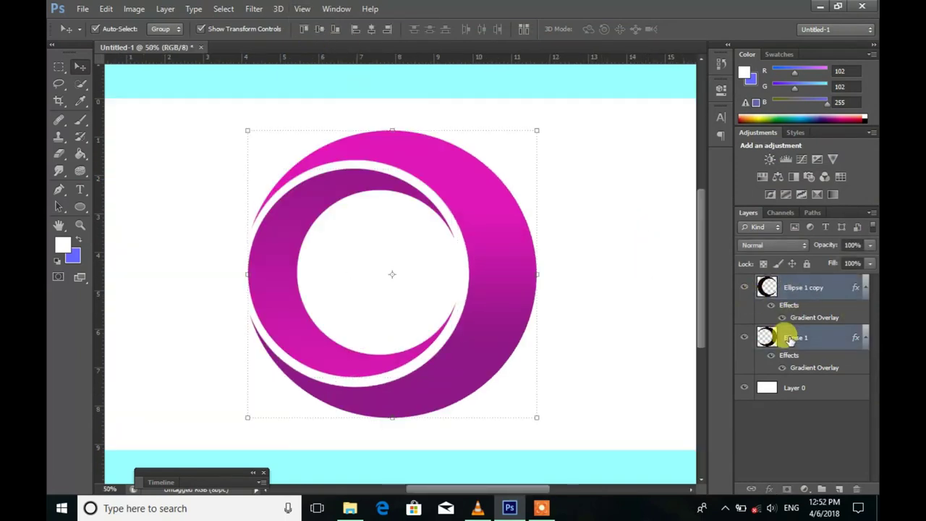
right_click(789, 339)
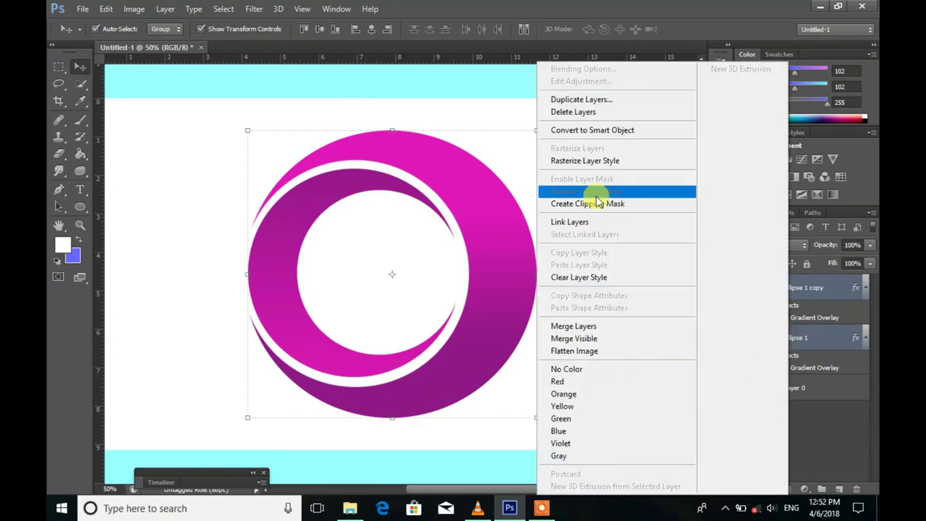
click(583, 327)
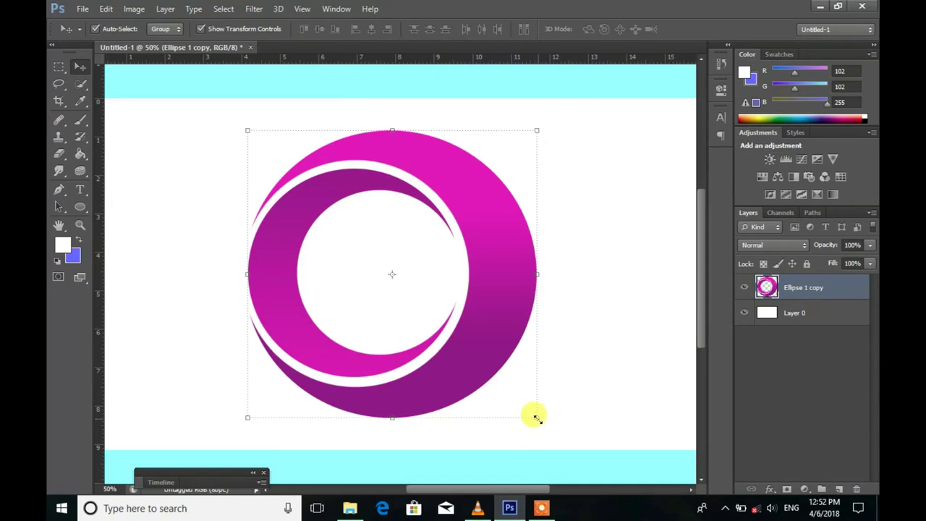
Scale the ring down to about 60% and move it left of centre
click(300, 10)
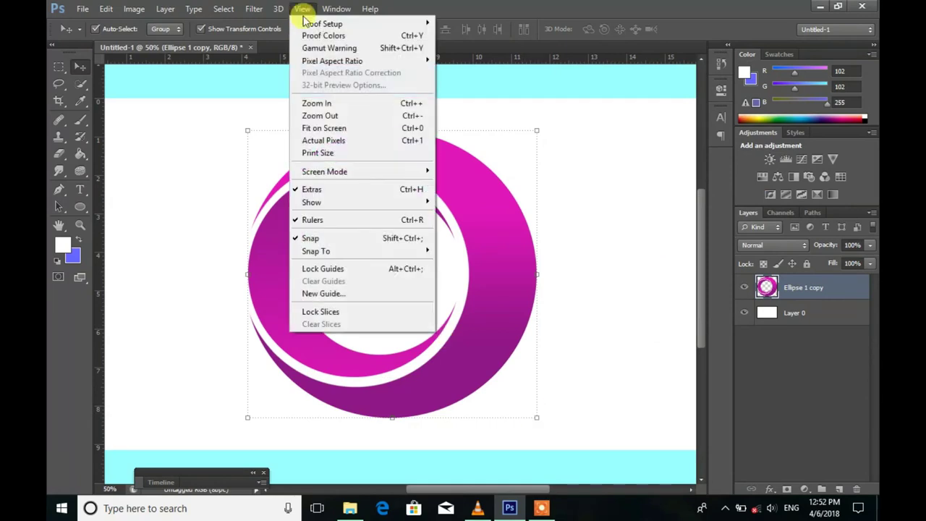
click(314, 116)
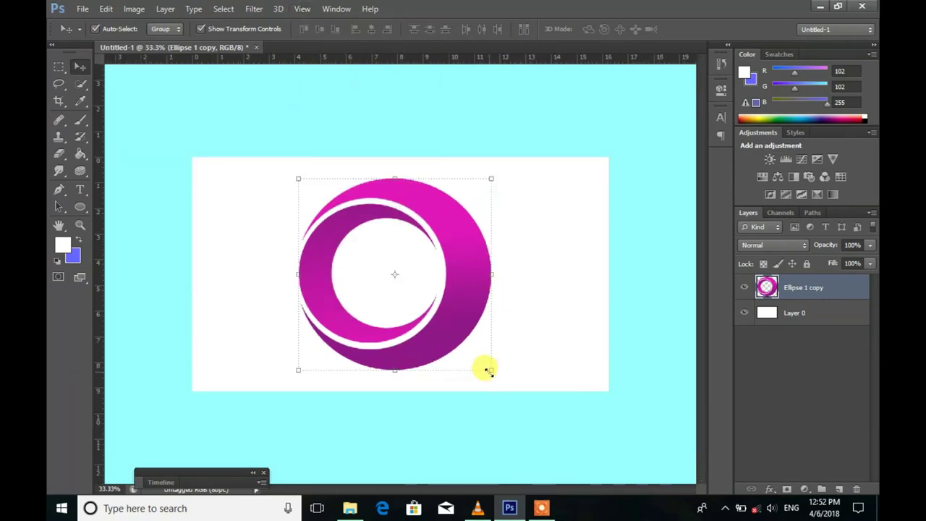
drag(490, 370, 414, 295)
click(302, 9)
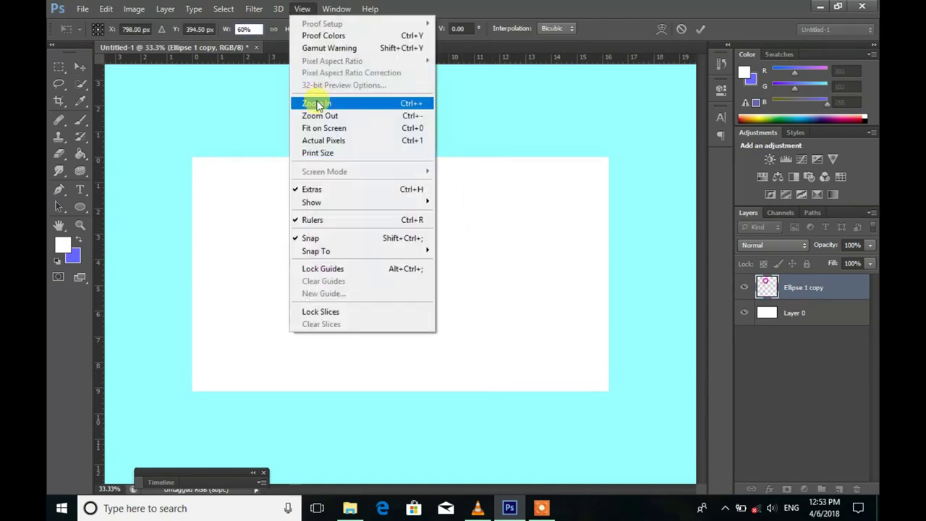
click(316, 101)
mouse_move(355, 151)
mouse_down()
mouse_move(399, 149)
mouse_move(329, 152)
mouse_move(355, 149)
mouse_up()
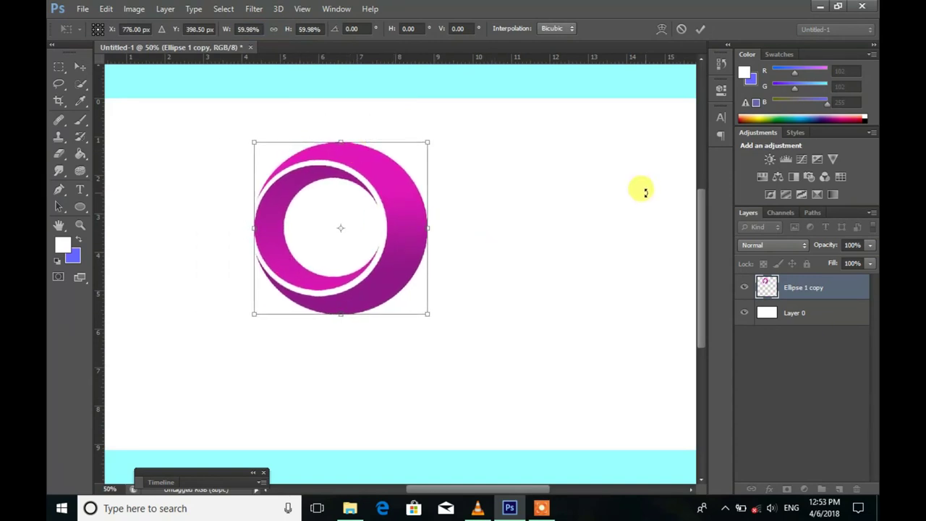
click(701, 29)
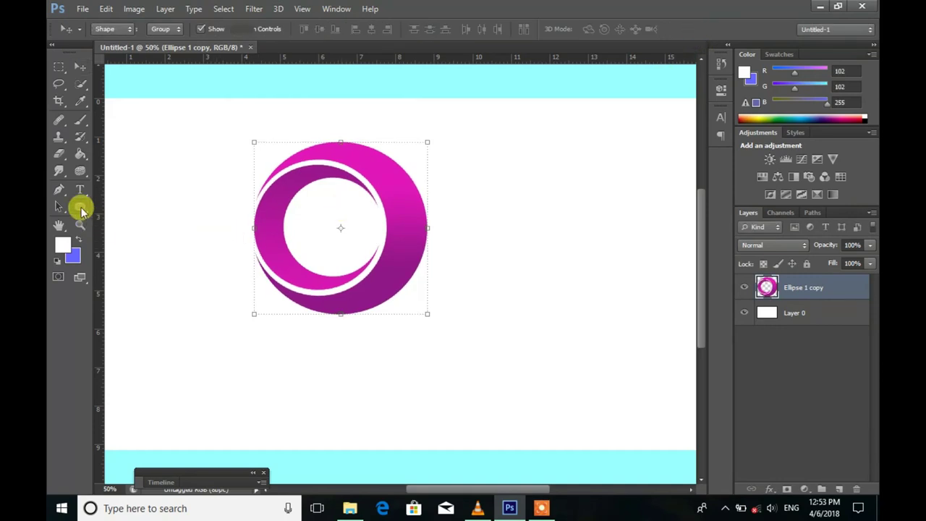
Draw a flat near-black ellipse just beneath the ring
click(79, 207)
click(63, 246)
click(372, 273)
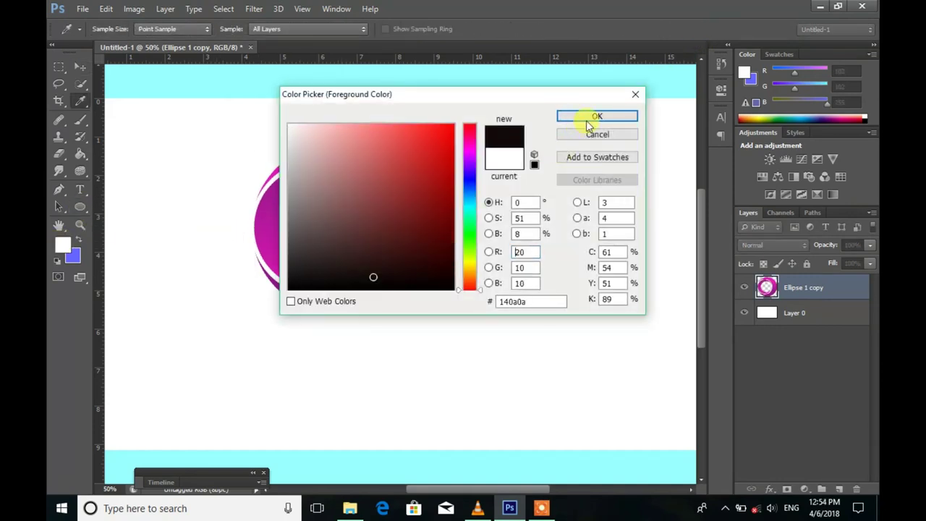
click(592, 117)
click(80, 207)
drag(287, 305, 393, 318)
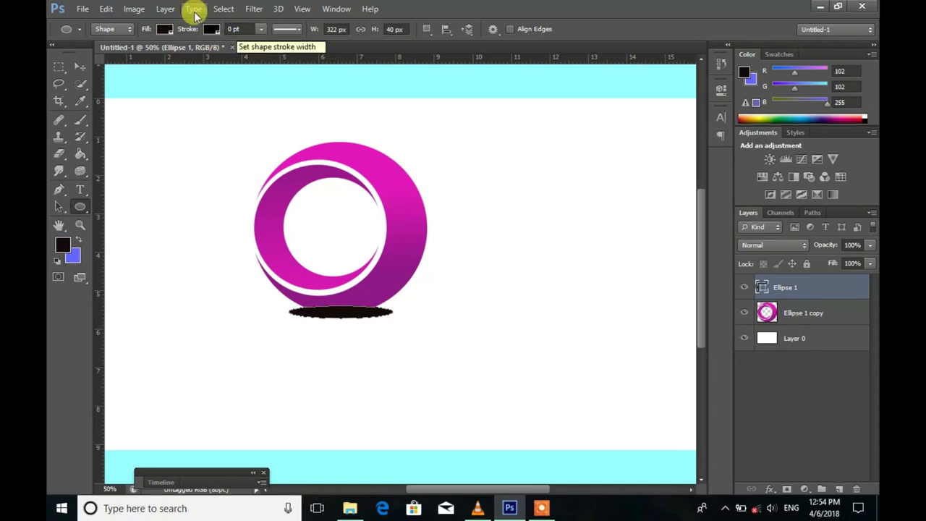
Rasterize the ellipse and apply a 20.9 px Gaussian Blur
click(257, 8)
mouse_move(259, 90)
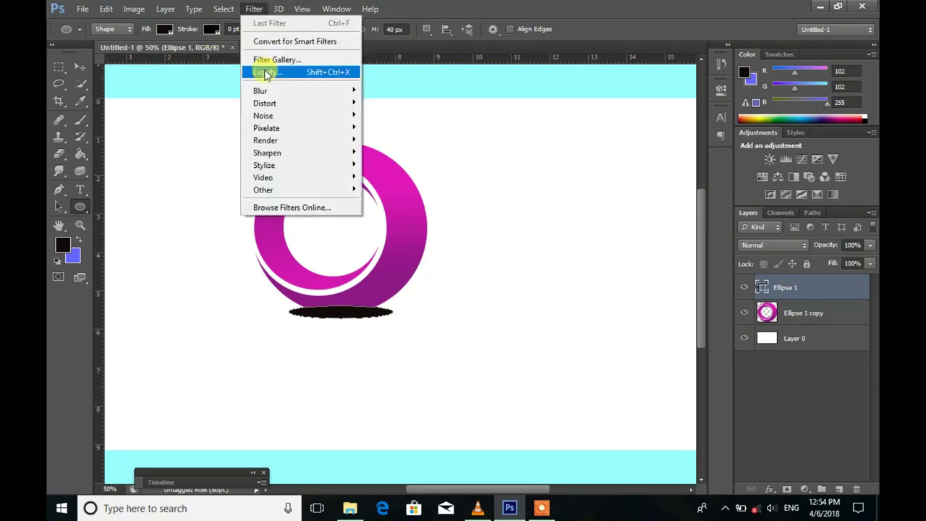
click(389, 160)
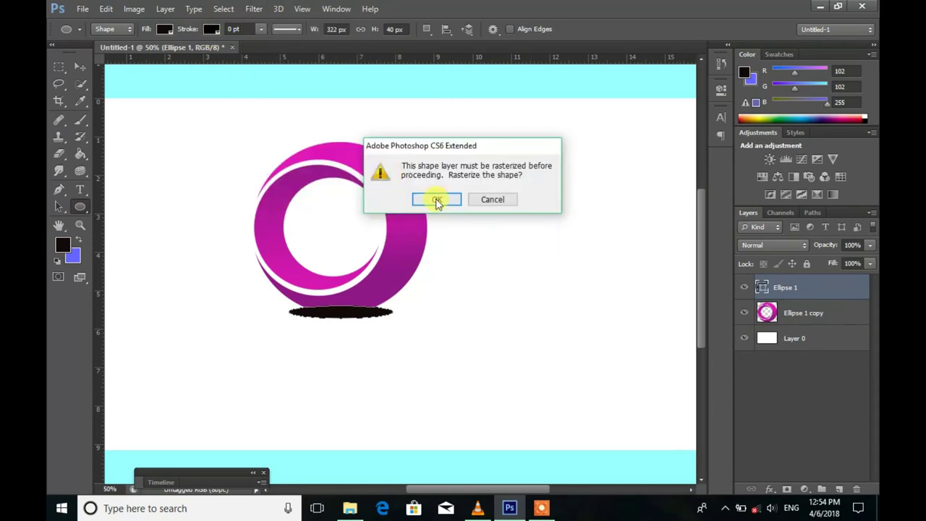
click(437, 199)
click(253, 8)
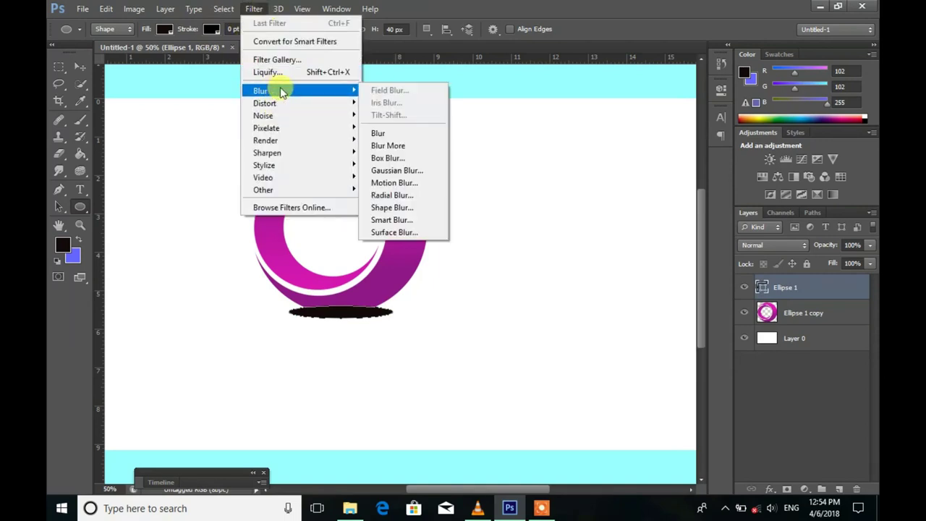
click(383, 172)
click(436, 200)
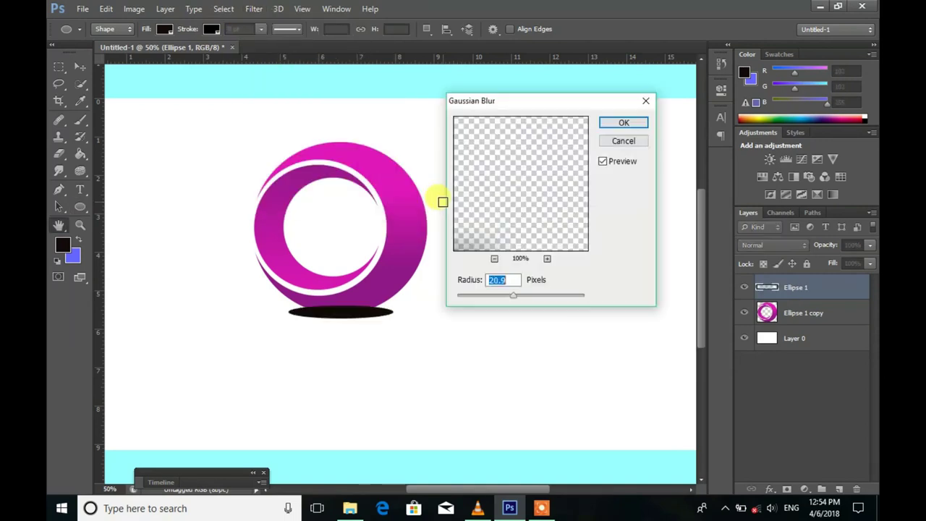
click(620, 124)
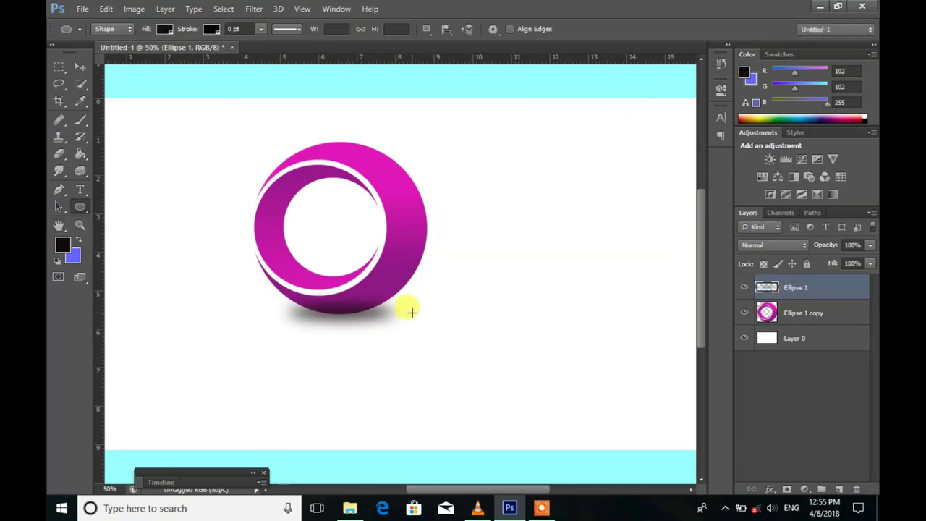
Widen the shadow ellipse to about 110% and set its opacity to 50%
key(v)
mouse_move(361, 299)
mouse_down()
mouse_move(360, 290)
mouse_move(365, 318)
mouse_move(362, 311)
mouse_move(414, 317)
mouse_up()
click(778, 288)
drag(274, 316, 269, 316)
drag(413, 316, 418, 317)
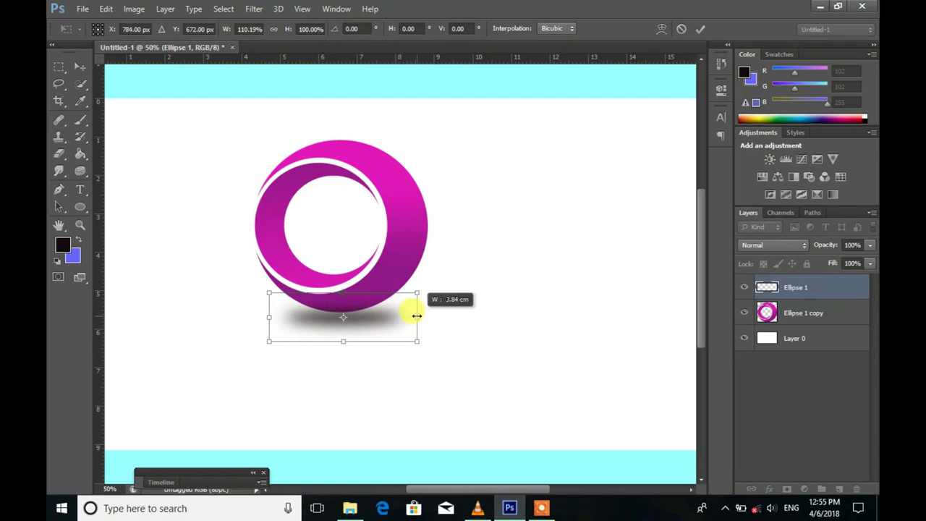
click(854, 245)
text(050)
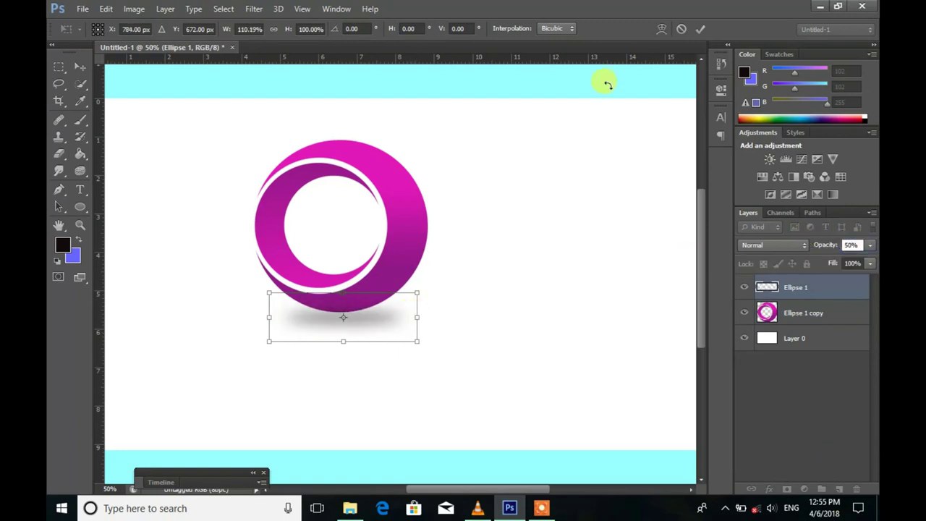
click(700, 30)
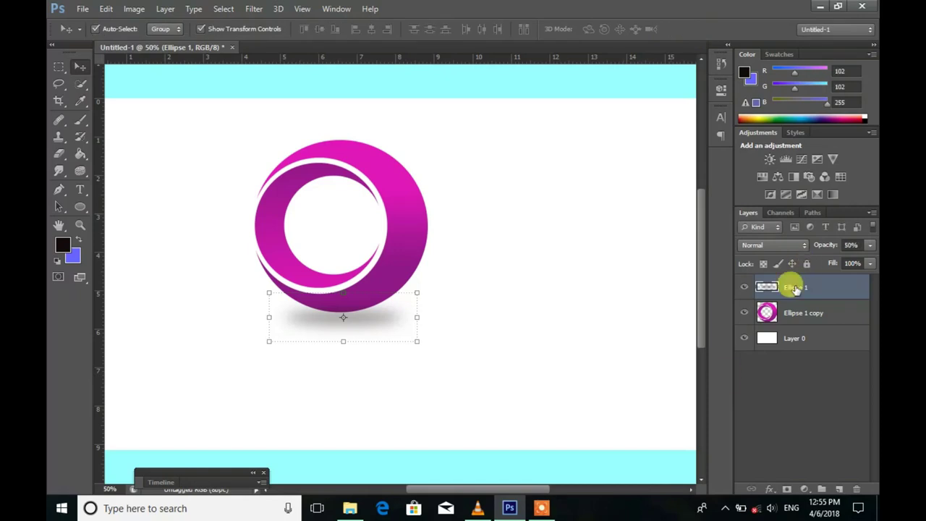
Add a new empty layer, reorder Ellipse 1 below Ellipse 1 copy, and confirm a dark foreground
click(839, 490)
drag(789, 311, 833, 332)
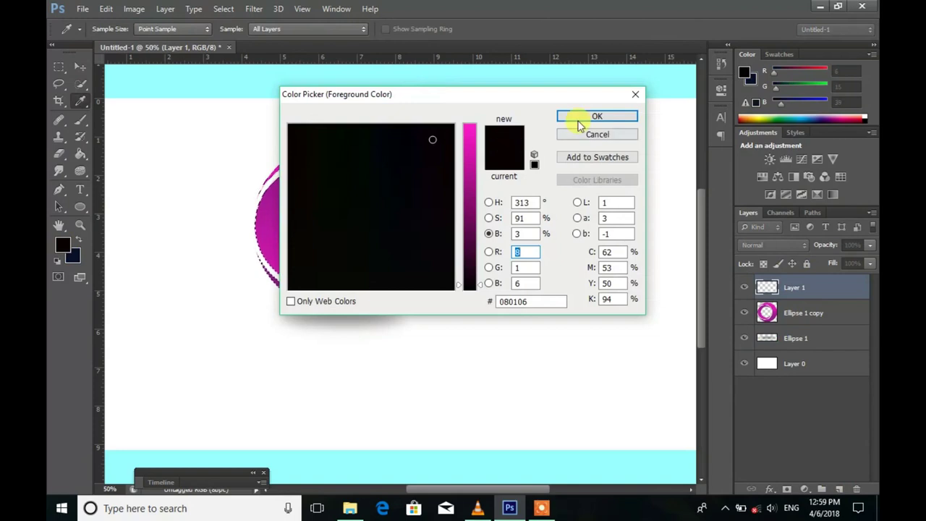
click(580, 122)
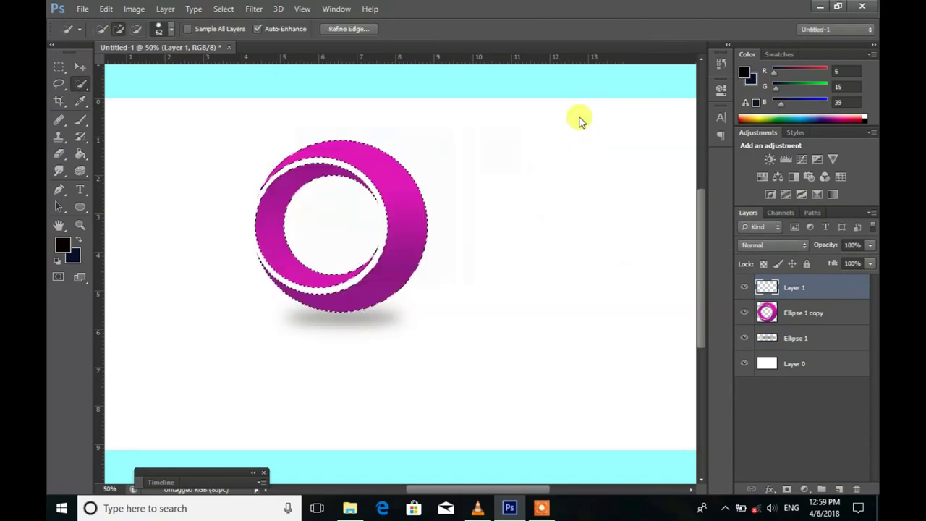
Set the Brush to 2% hardness and dab soft shading near the ring's bottom
click(79, 119)
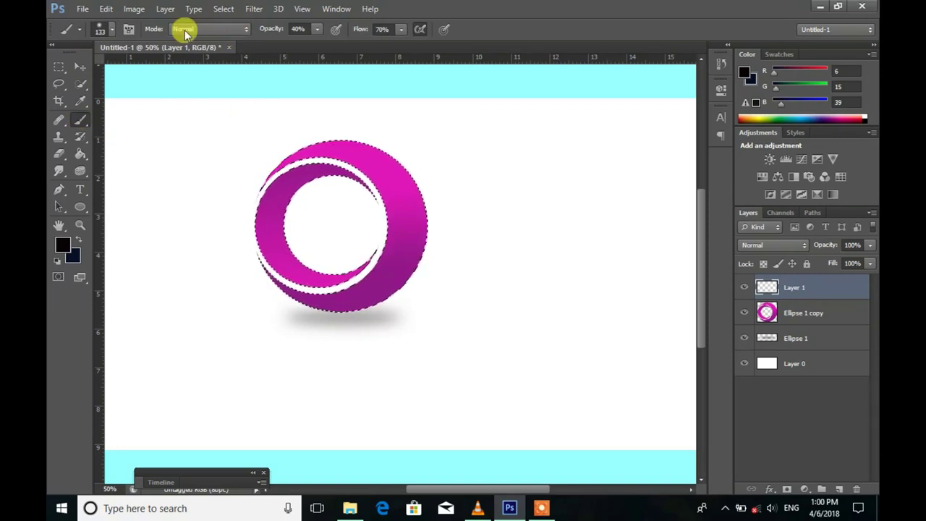
click(114, 32)
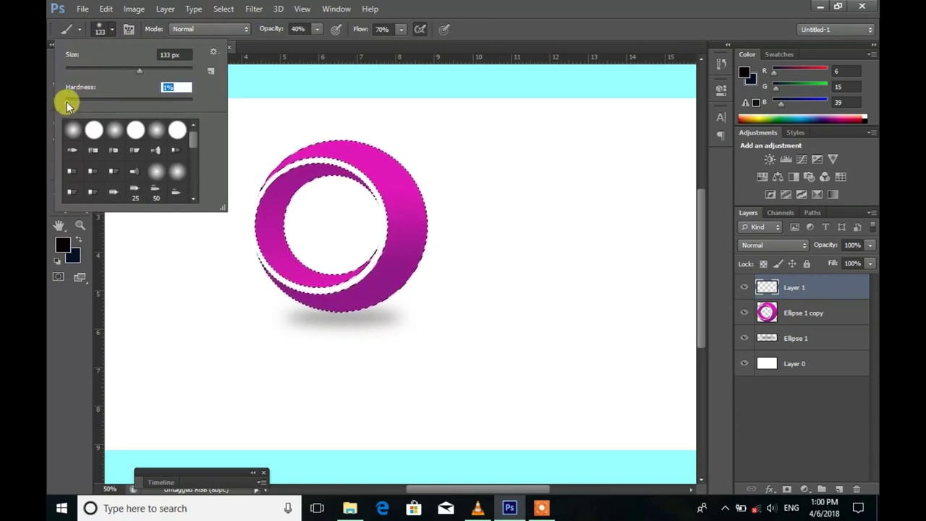
click(163, 87)
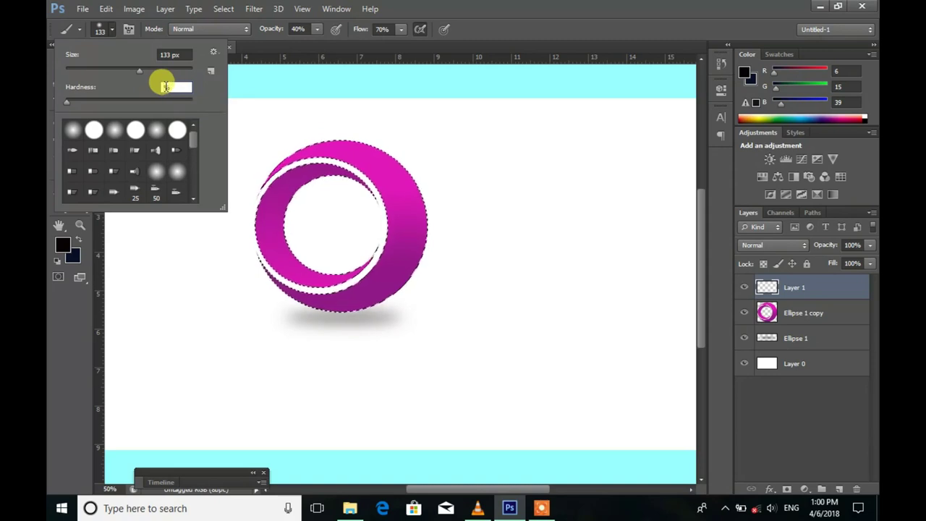
text(2)
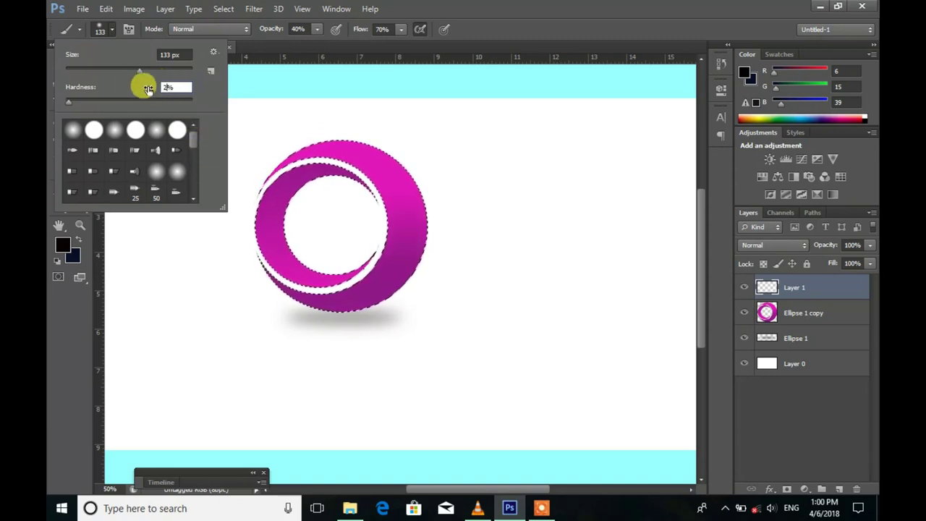
click(135, 88)
click(110, 29)
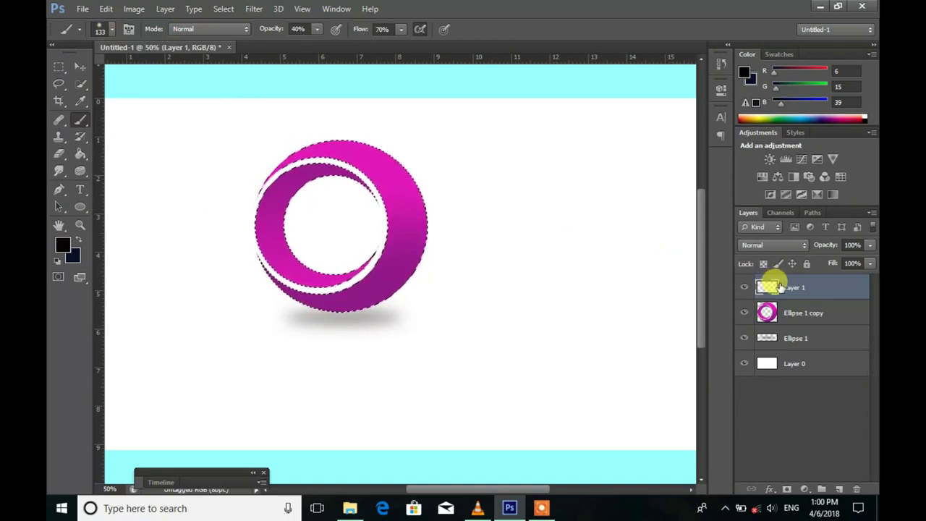
click(347, 320)
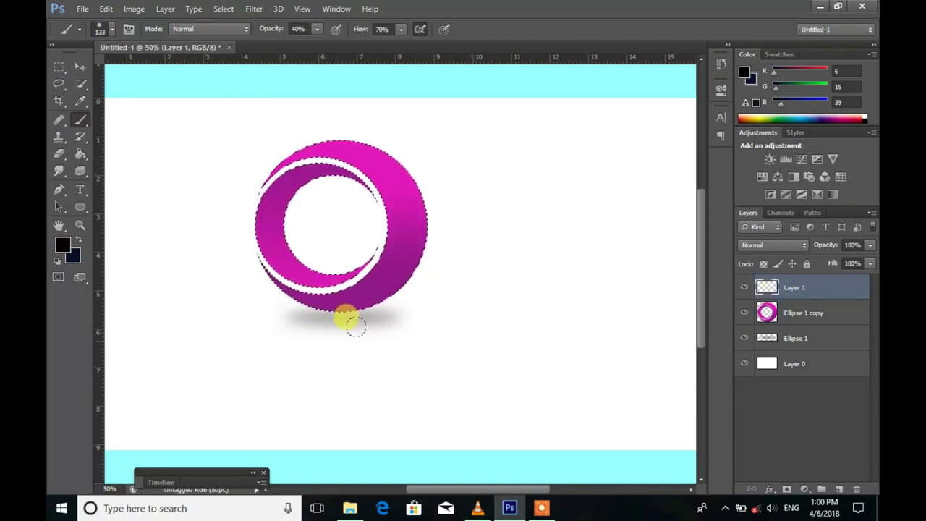
click(796, 312)
Lower the Layer 1 shading layer's opacity to 50%
click(792, 288)
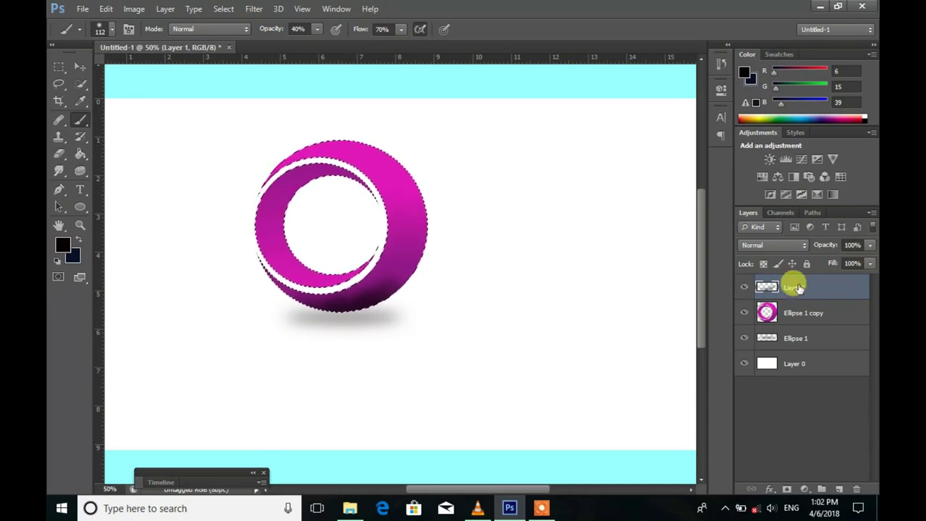
click(871, 246)
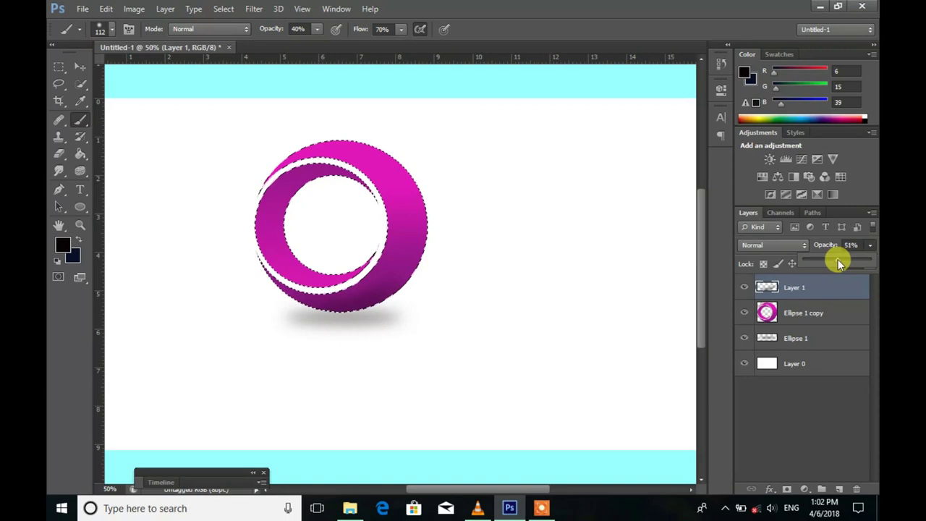
drag(837, 263, 834, 370)
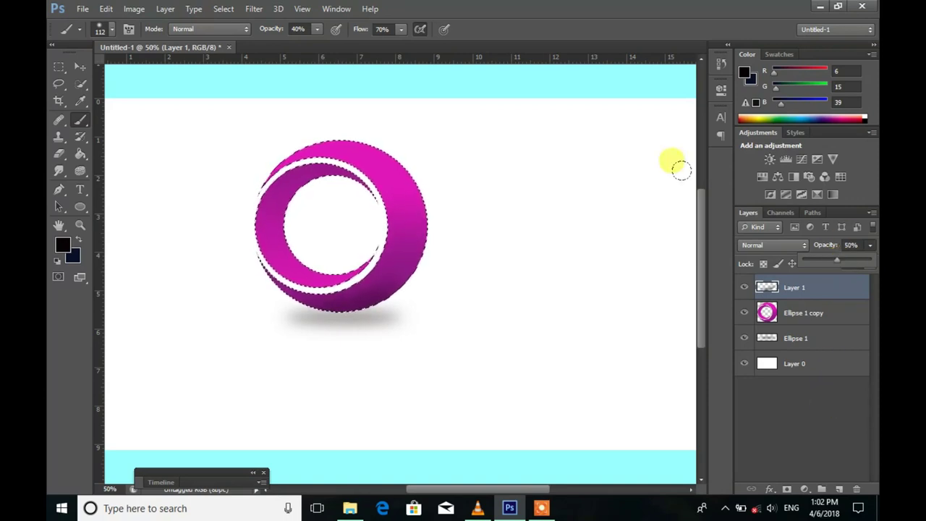
click(871, 248)
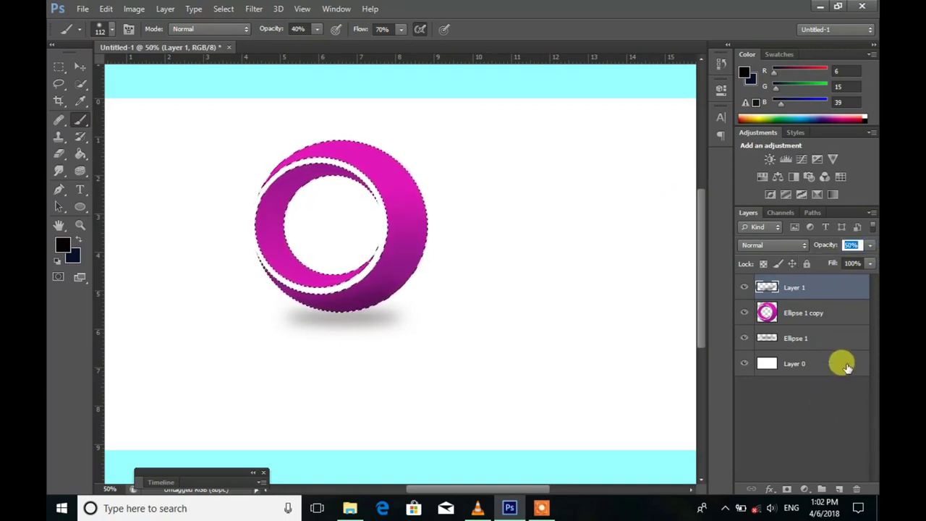
click(762, 449)
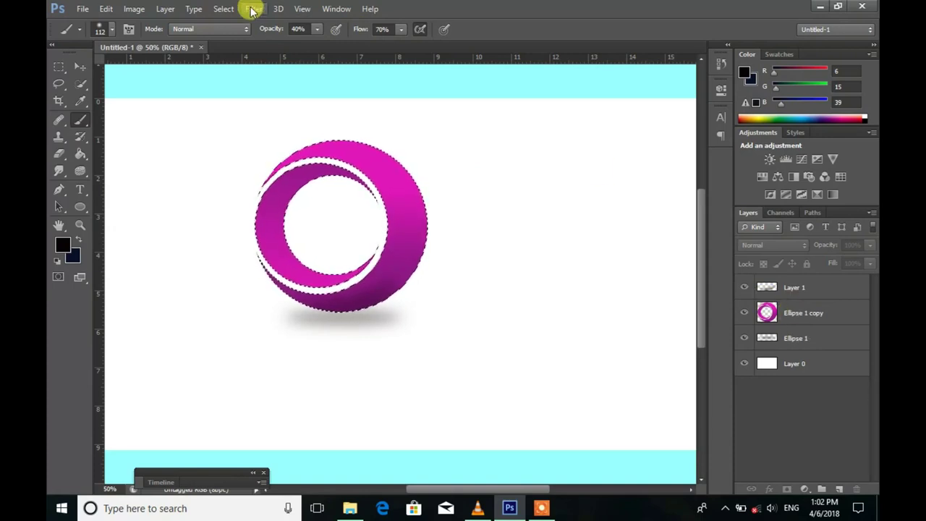
Clear the selection around the ring with Select > Deselect
click(302, 9)
click(223, 9)
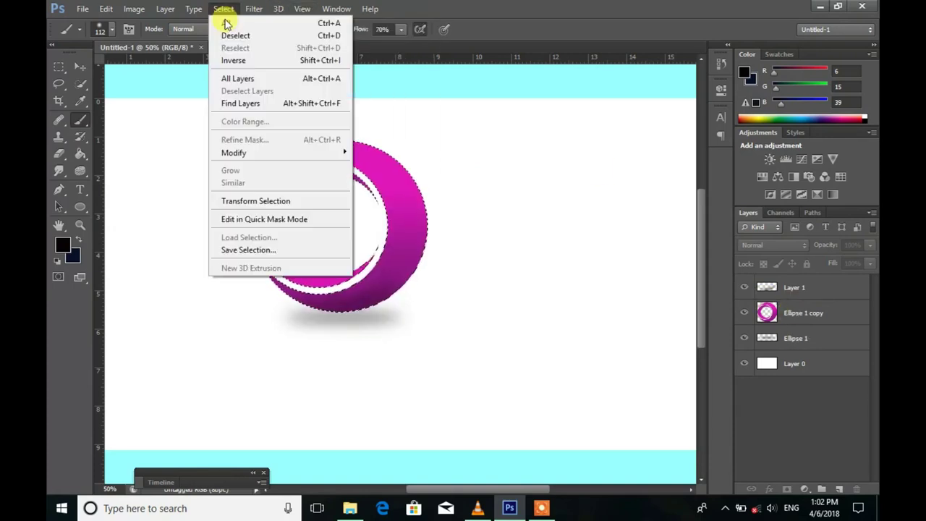
click(230, 36)
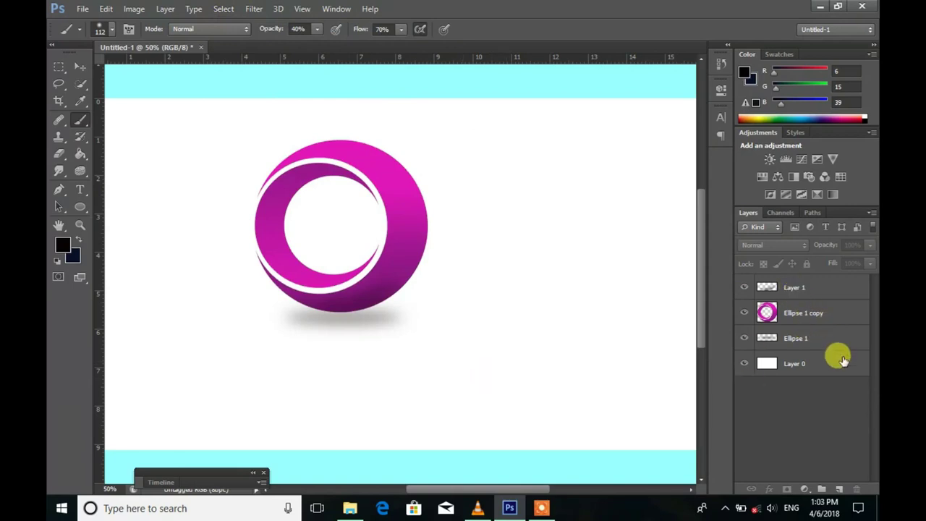
Convert Layer 1, Ellipse 1 copy and Ellipse 1 together into a single smart object
click(794, 289)
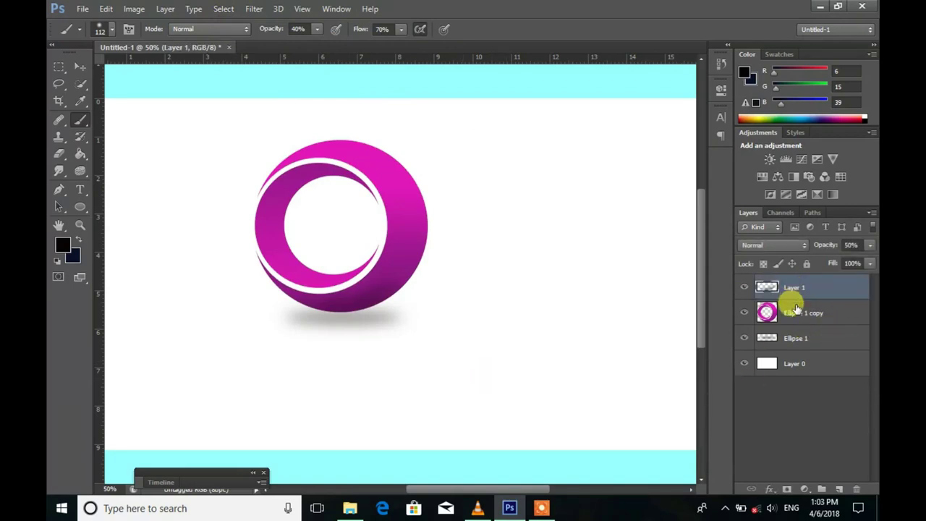
shift+click(796, 313)
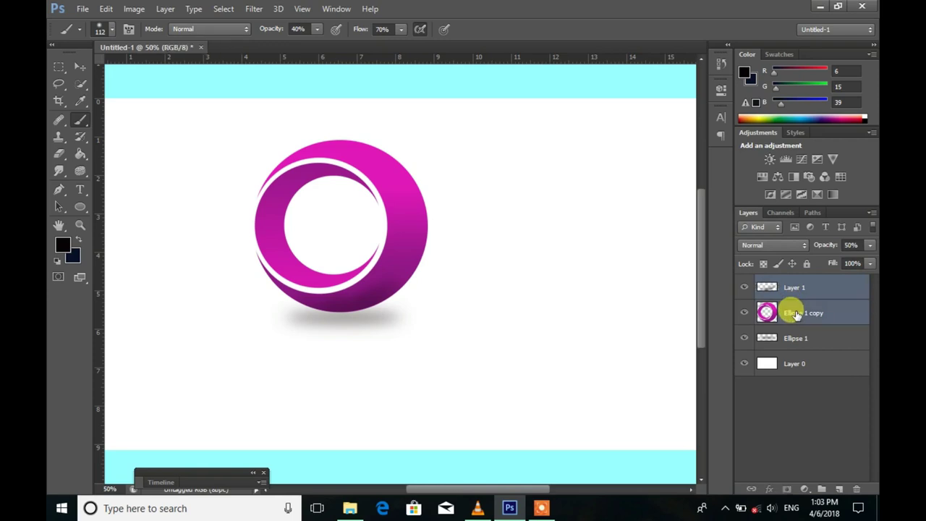
shift+click(799, 339)
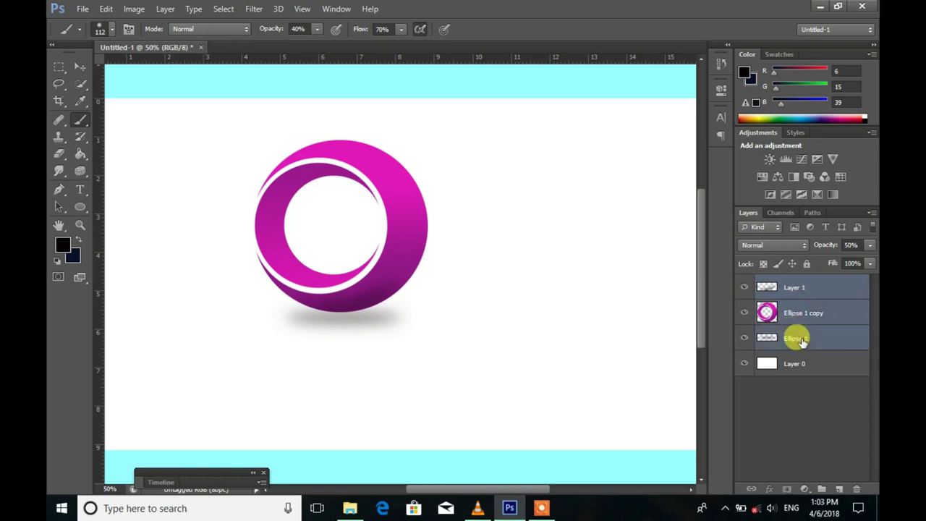
right_click(789, 290)
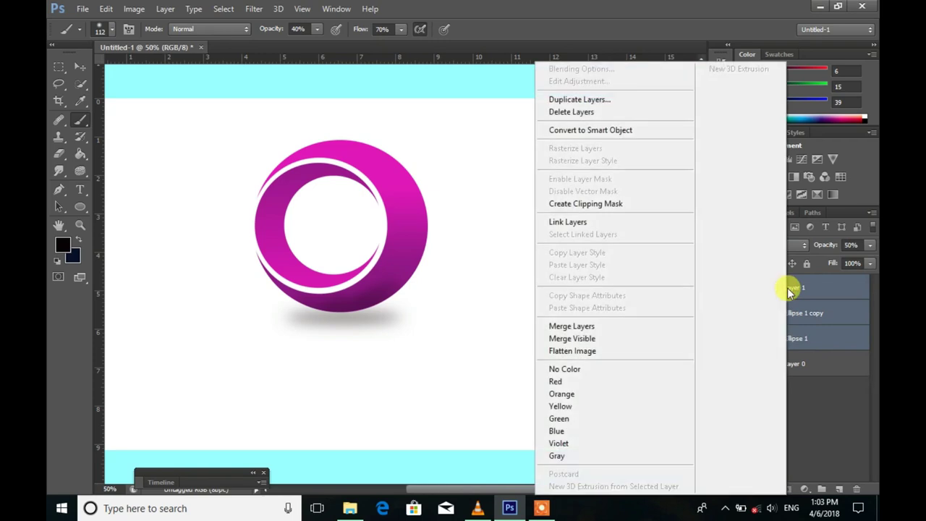
click(610, 132)
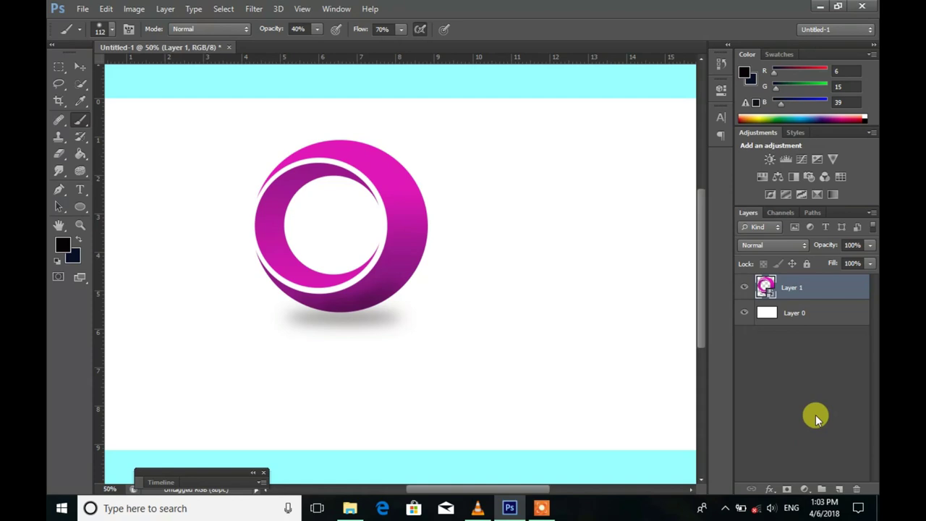
Toggle Layer 0 off and on, then drag the ring smart object left and down
click(744, 314)
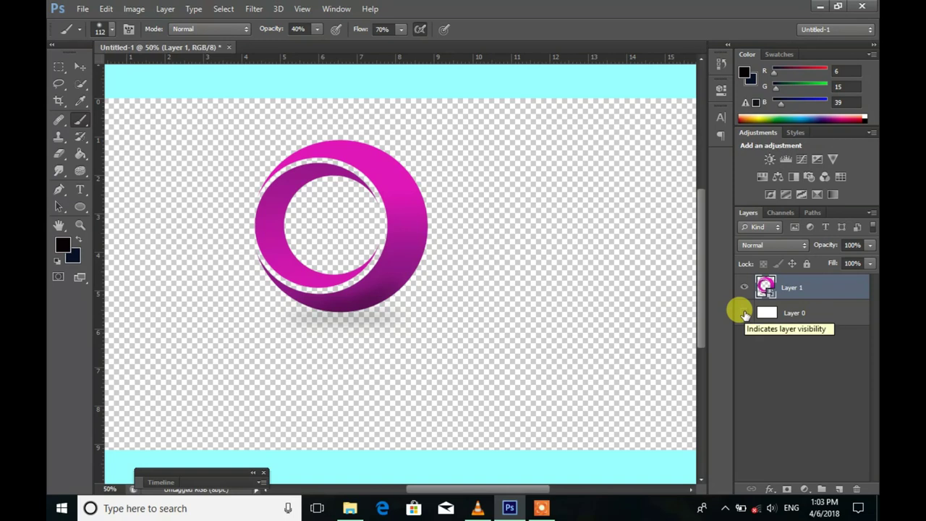
click(744, 314)
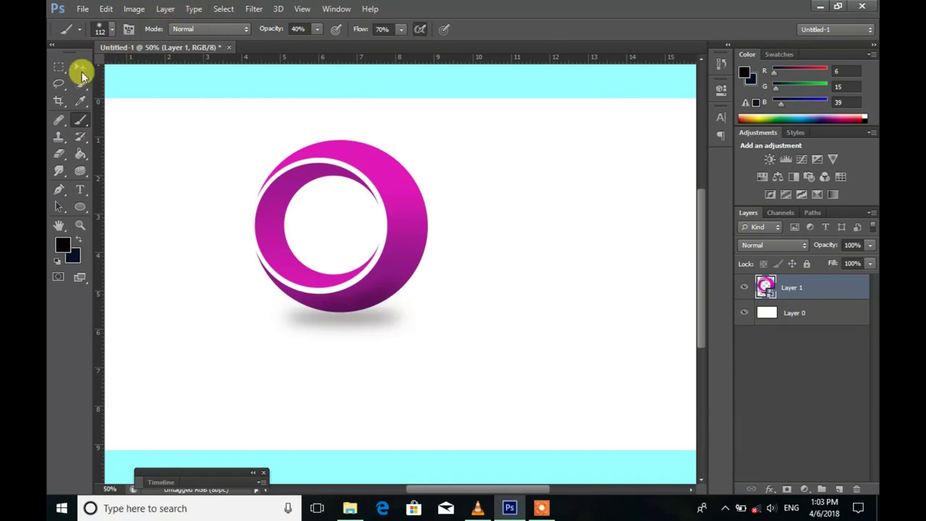
click(80, 67)
mouse_move(331, 149)
mouse_down()
mouse_move(330, 198)
mouse_move(266, 188)
mouse_up()
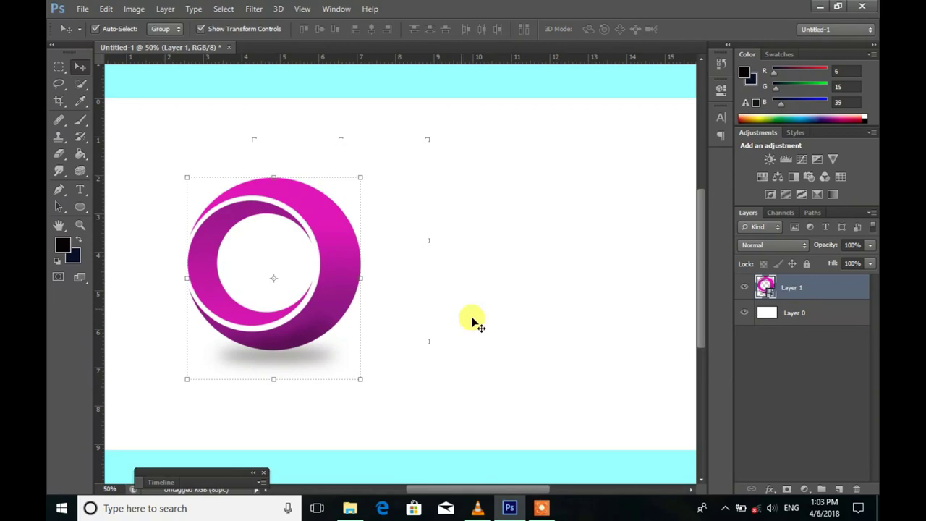
click(340, 284)
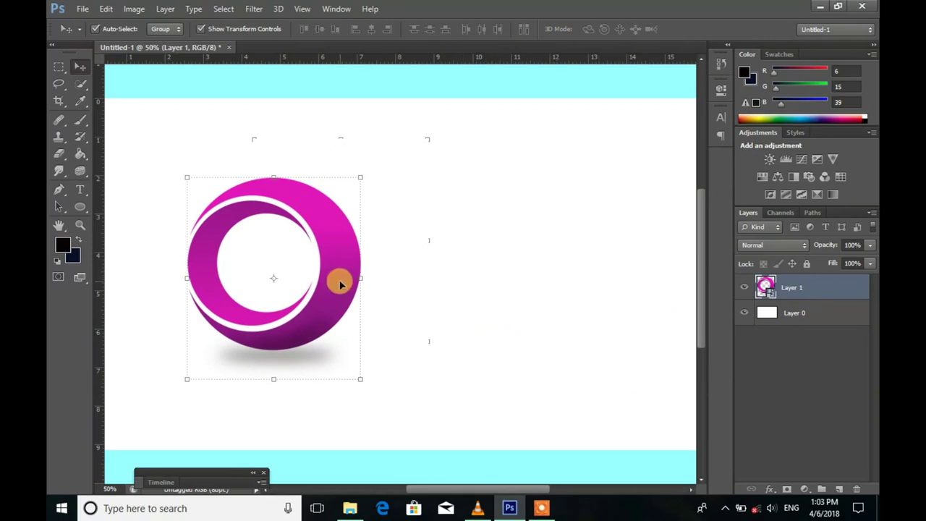
drag(320, 222, 314, 213)
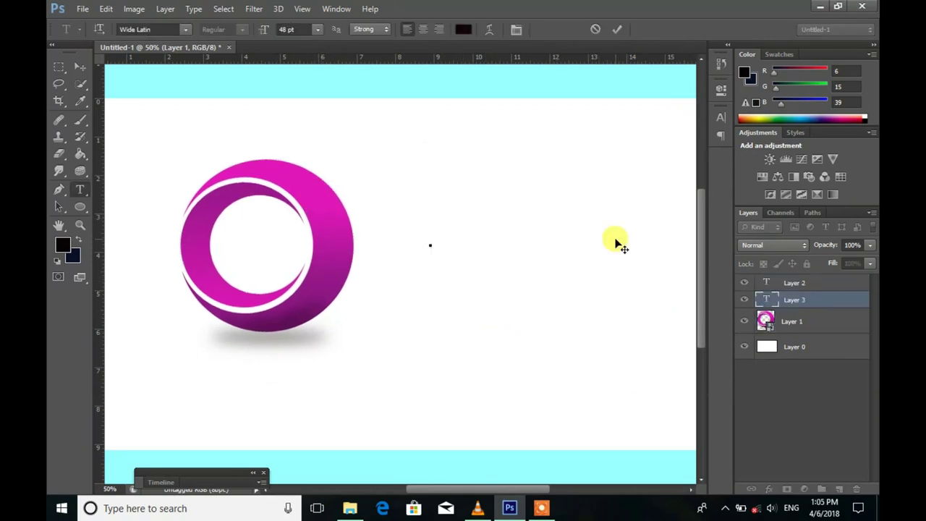
Type 'LOGO DESIGN' and give it a reversed multicolour Gradient Overlay
text(LOGO )
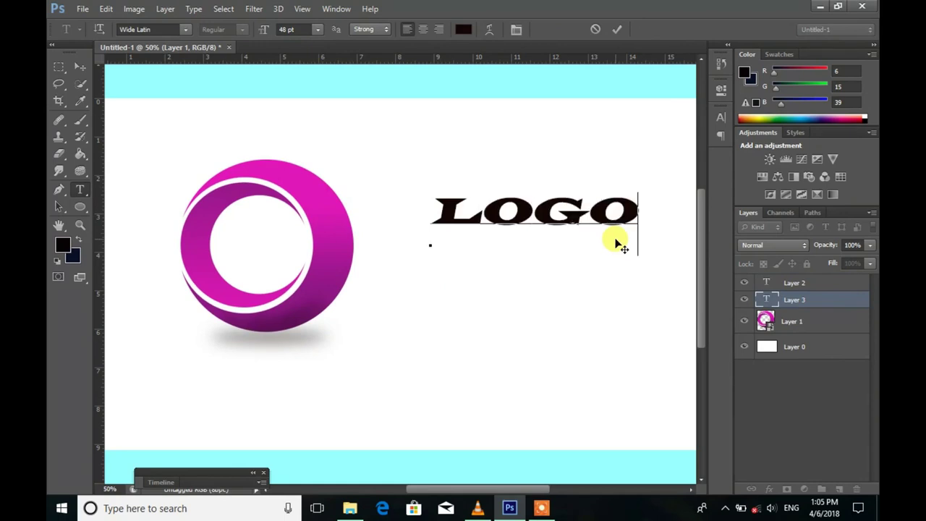
text(DESIGN)
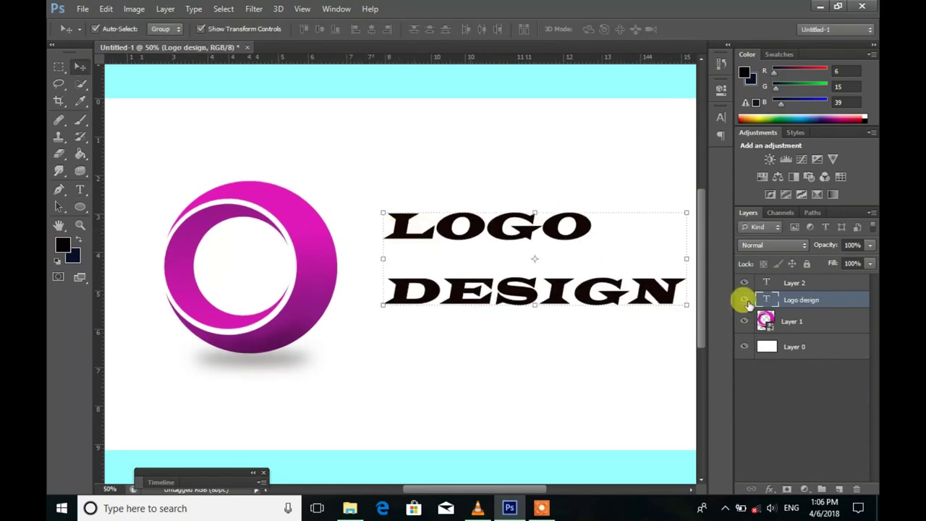
click(771, 489)
click(791, 436)
click(720, 110)
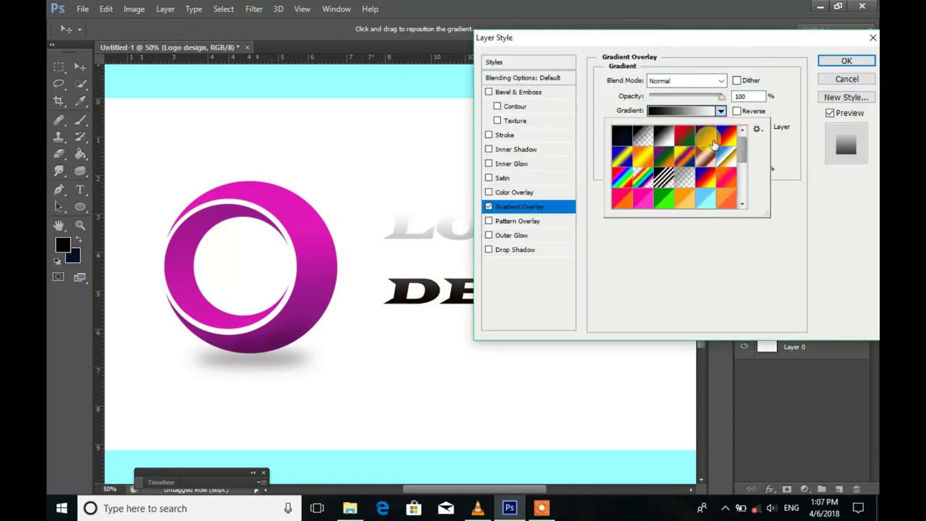
click(746, 149)
click(737, 111)
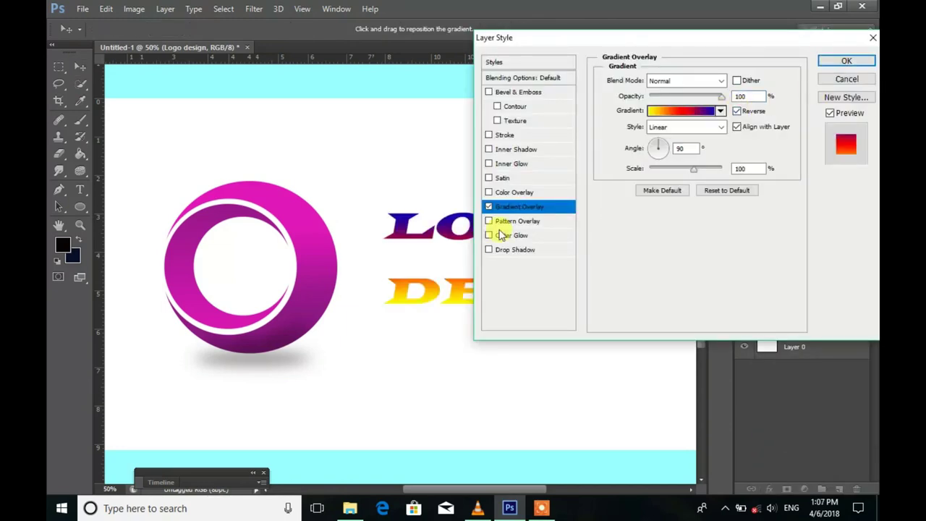
Add a Drop Shadow with 19 px distance and spread 28 to the text
click(488, 250)
click(512, 251)
mouse_move(654, 139)
mouse_down()
mouse_move(666, 154)
mouse_move(656, 165)
mouse_up()
click(654, 168)
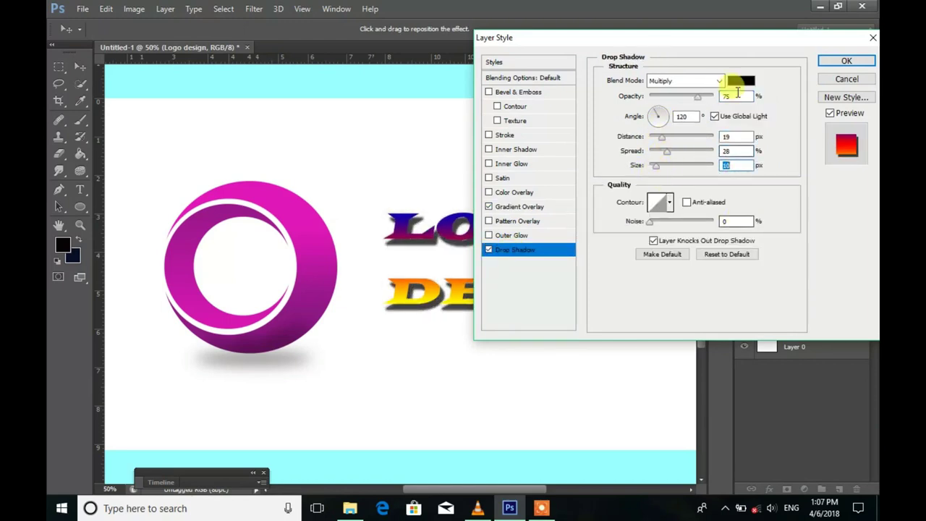
click(845, 62)
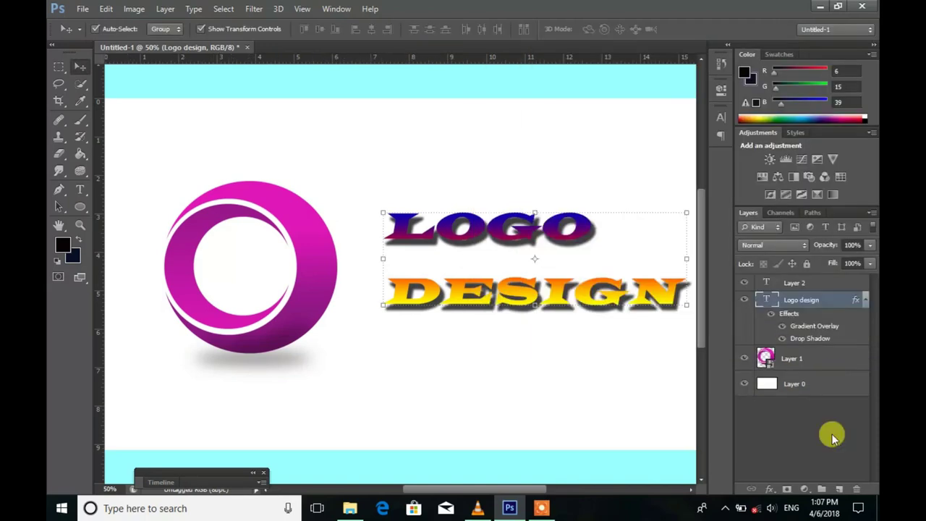
click(831, 434)
Give Layer 2 a Gradient Overlay plus Bevel & Emboss with a pattern texture
click(781, 282)
click(768, 489)
click(791, 434)
click(518, 92)
drag(656, 140, 677, 145)
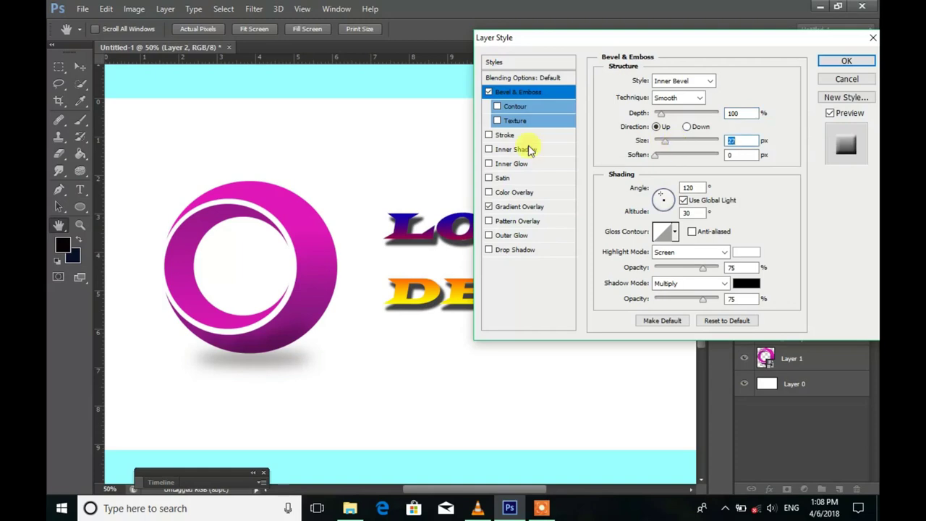
click(515, 121)
click(670, 94)
click(626, 134)
click(760, 217)
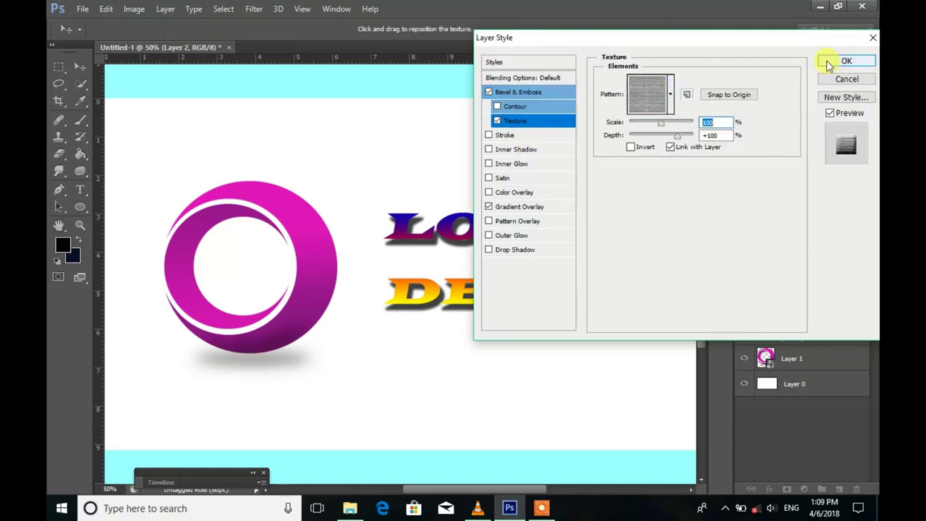
click(829, 65)
Add Bevel & Emboss with a pattern texture to the Logo design text layer
double_click(789, 330)
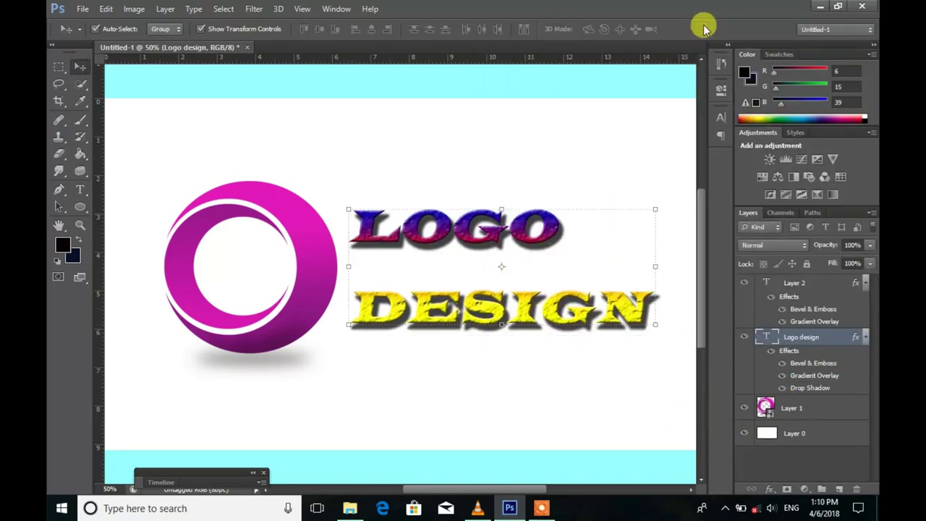
right_click(796, 322)
double_click(800, 353)
click(526, 122)
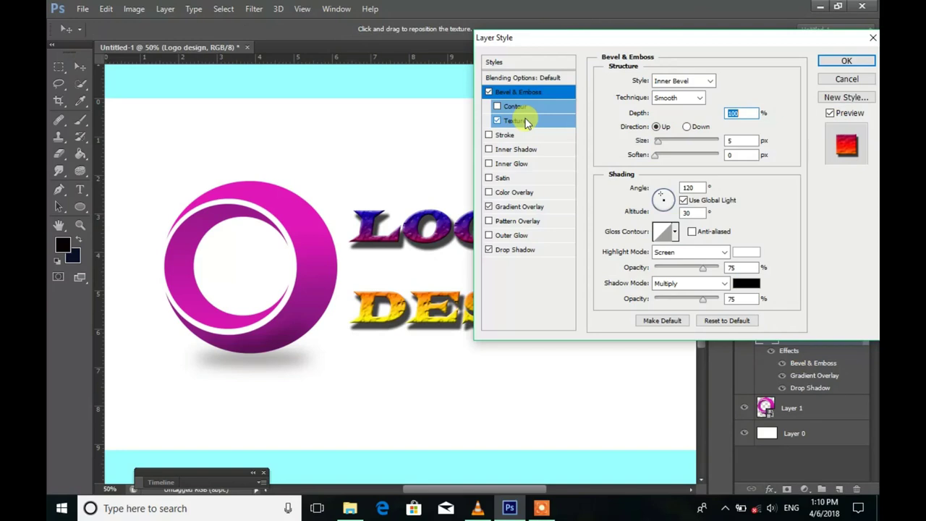
click(669, 94)
click(614, 134)
click(846, 61)
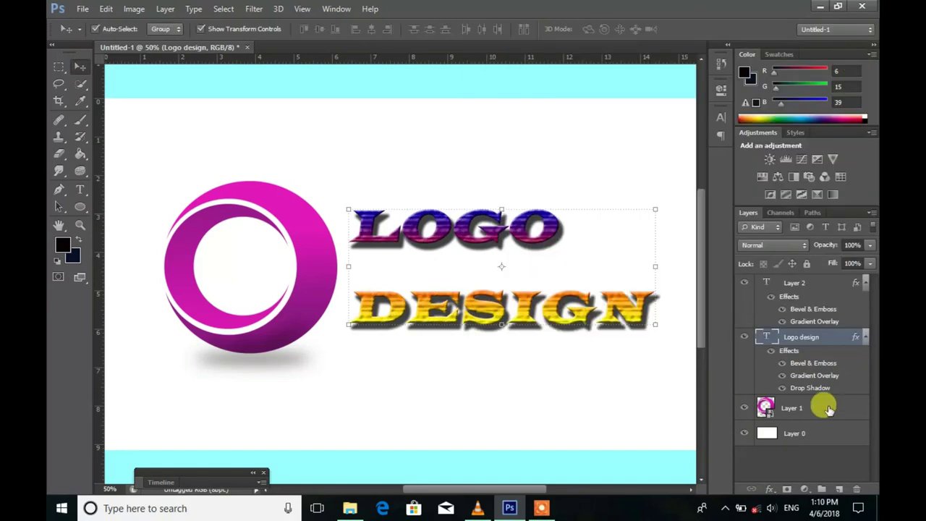
click(796, 433)
Pick a grey-blue foreground and Paint Bucket fill the Layer 0 background
click(78, 152)
click(62, 245)
click(489, 252)
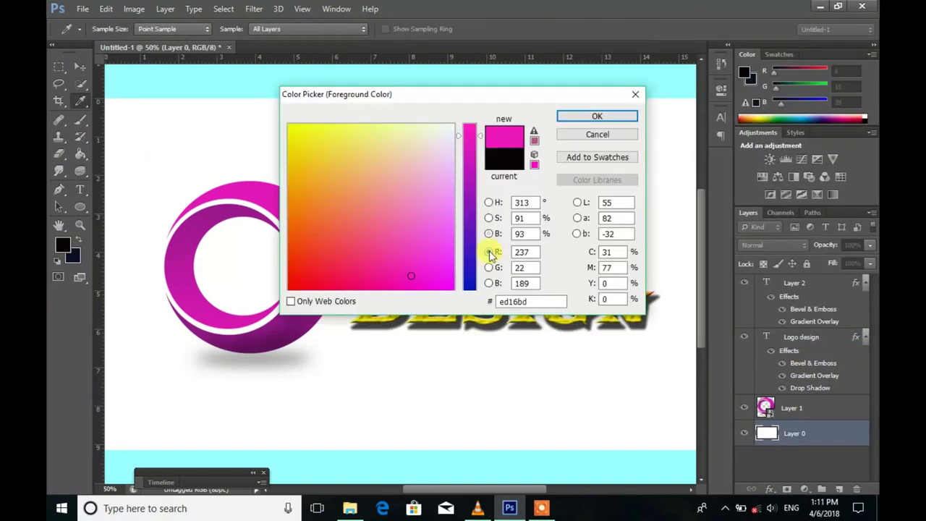
drag(445, 246, 433, 269)
drag(470, 226, 470, 290)
click(337, 244)
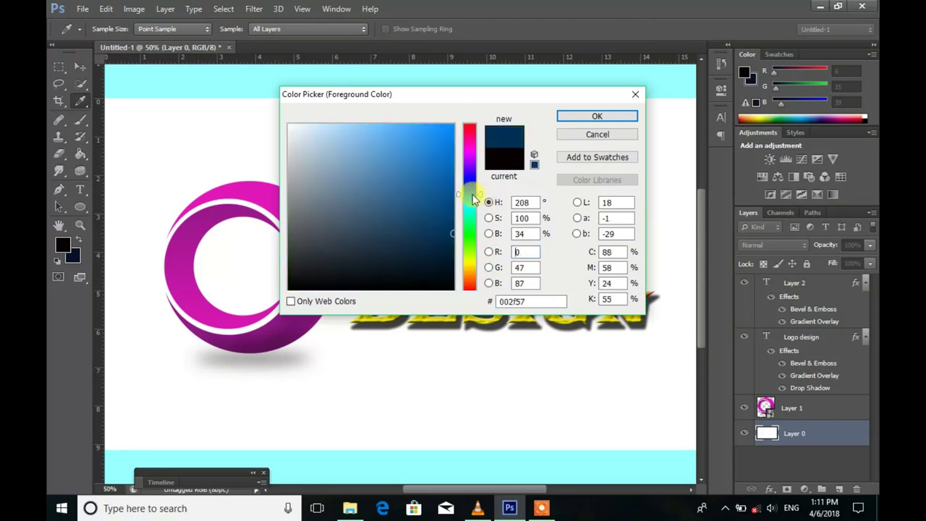
click(597, 116)
key(g)
click(672, 405)
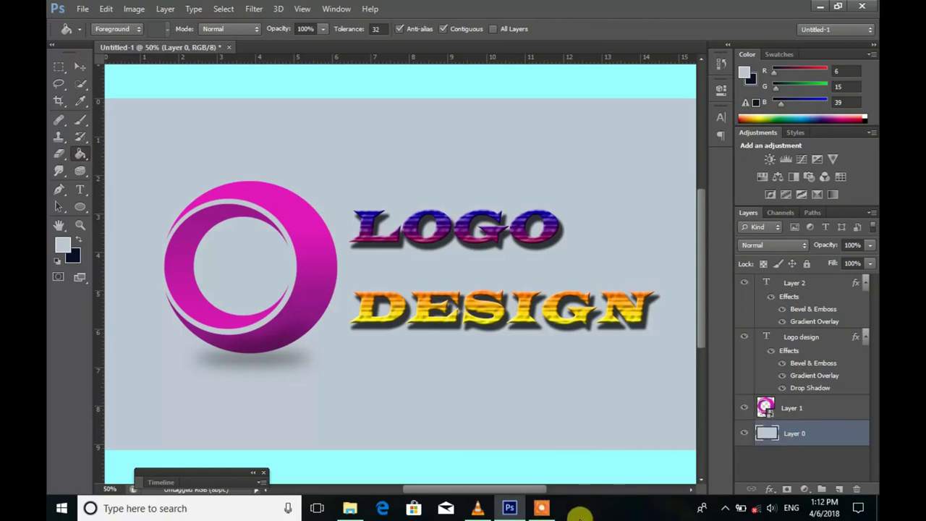
Reopen the foreground colour picker and confirm the grey-blue #9eaab5
click(63, 244)
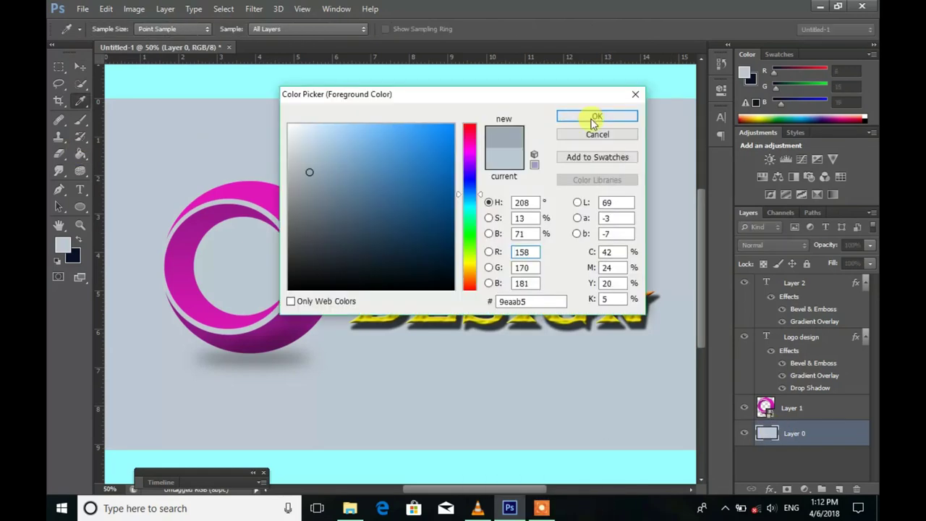
click(595, 117)
key(g)
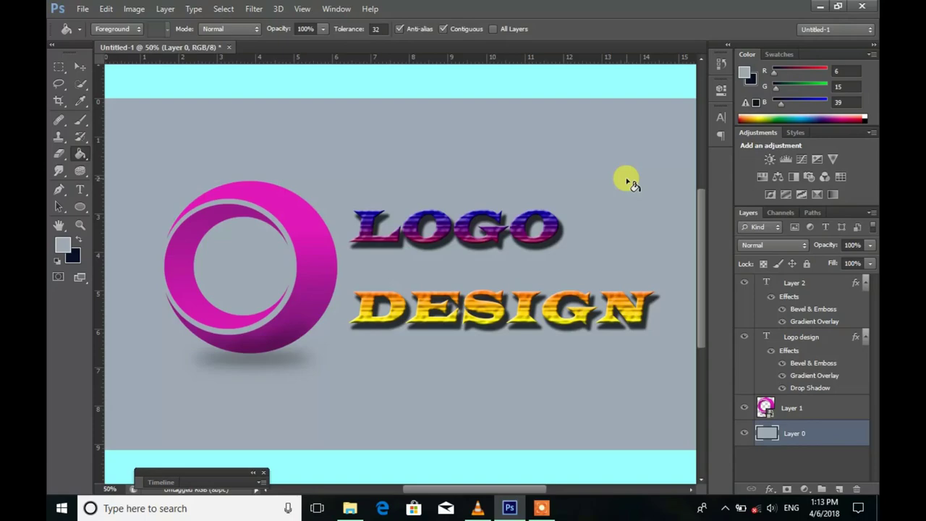